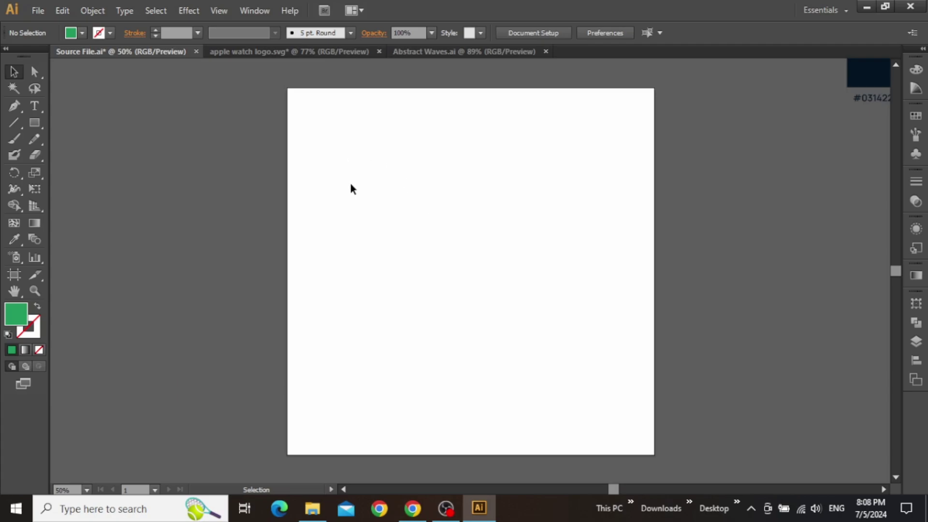
- Draw a green-filled rectangle spanning the artboard from its top-left to bottom-right corner
left_click(41, 123)
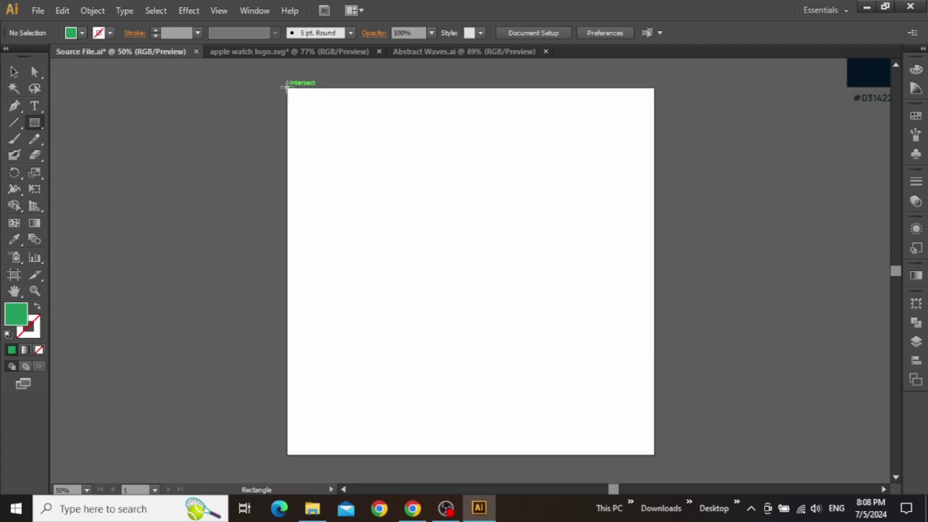
left_click_drag(287, 88, 653, 455)
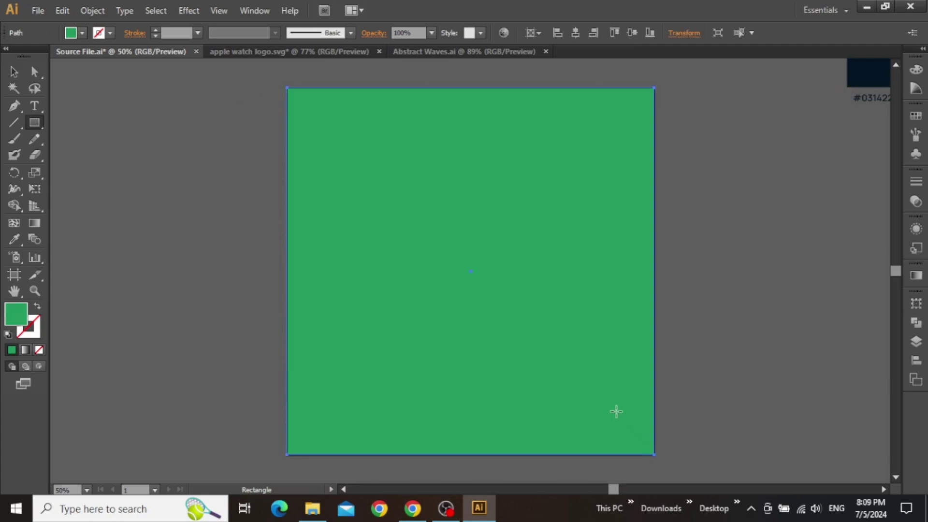
key("v")
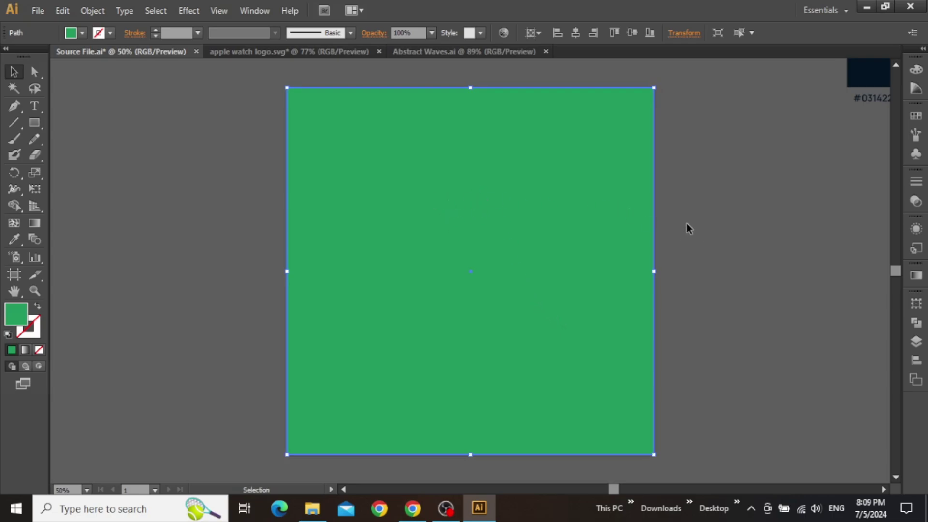
- Give the rectangle a reversed radial gradient fill with a dark centre and white edges
left_click(916, 275)
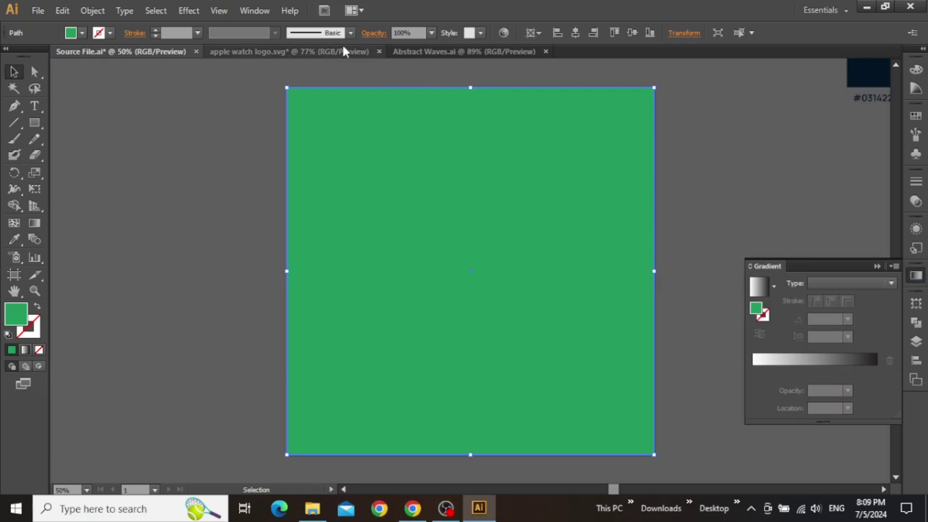
left_click(254, 10)
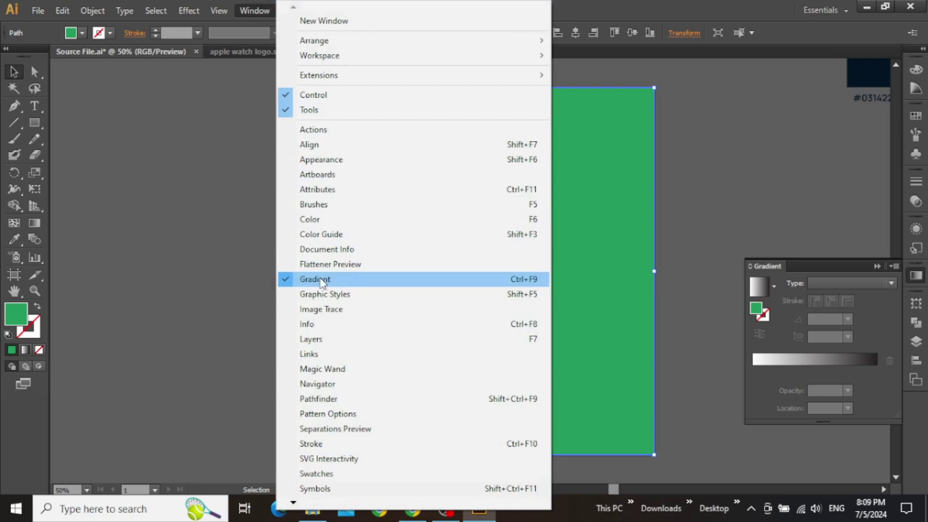
left_click(700, 228)
left_click(609, 279)
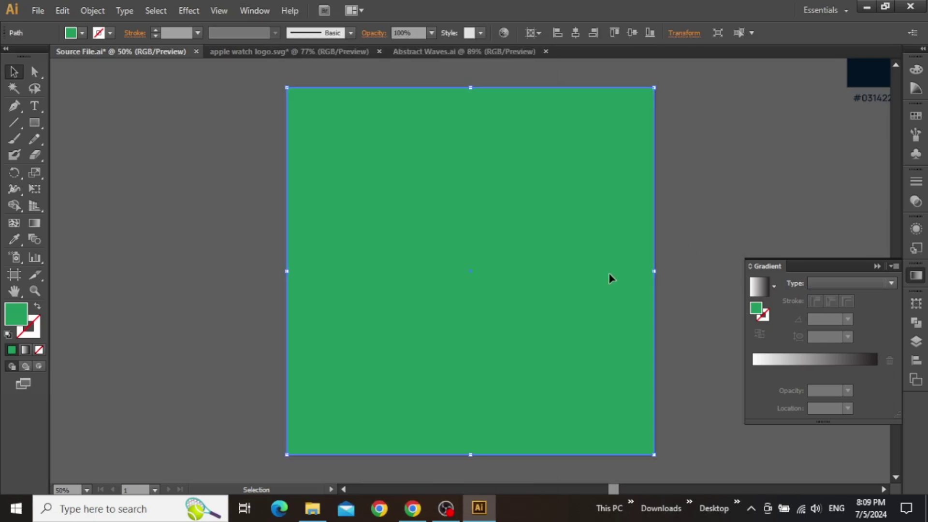
left_click(757, 291)
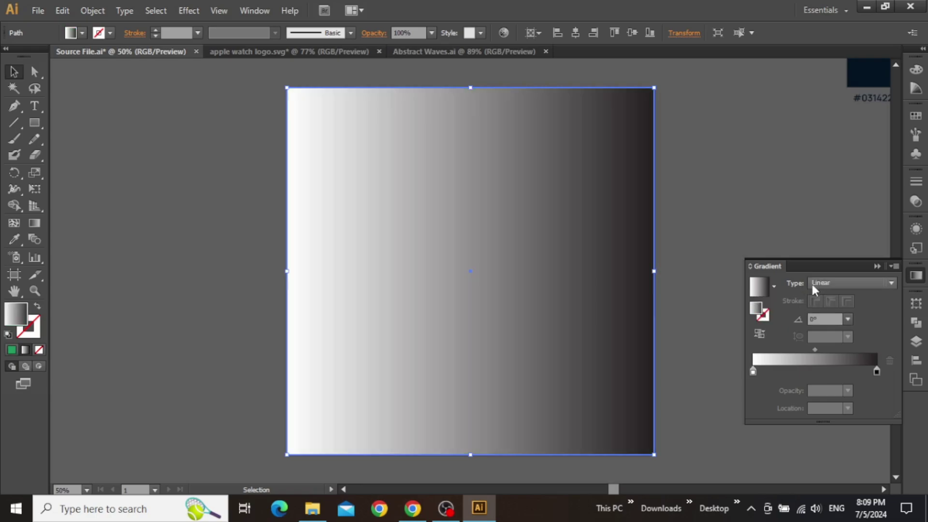
left_click(816, 283)
left_click(830, 310)
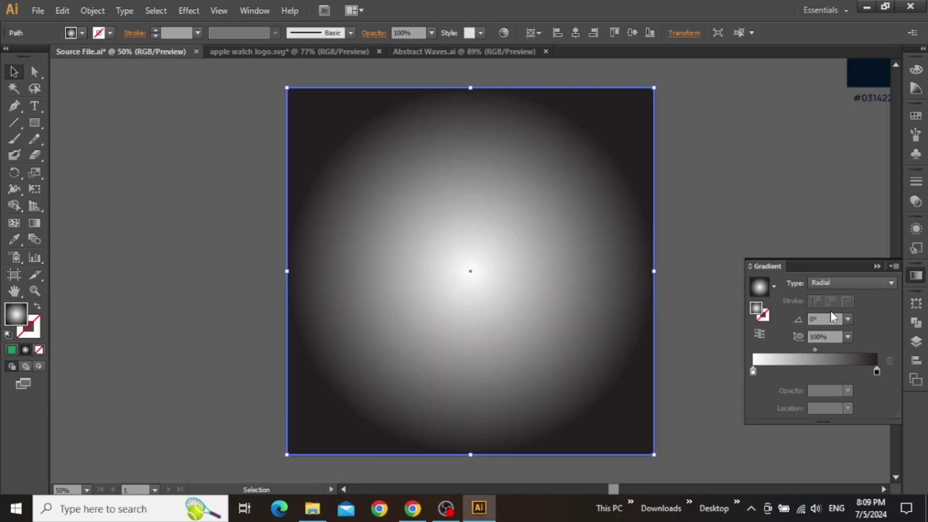
left_click(756, 334)
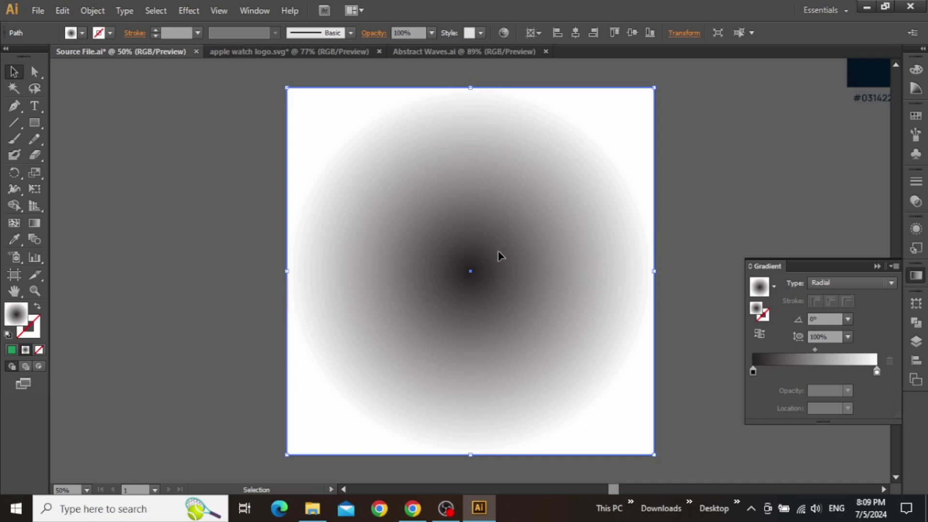
- Select the #031422 hex code on the colour swatch label
left_click_drag(777, 146, 539, 212)
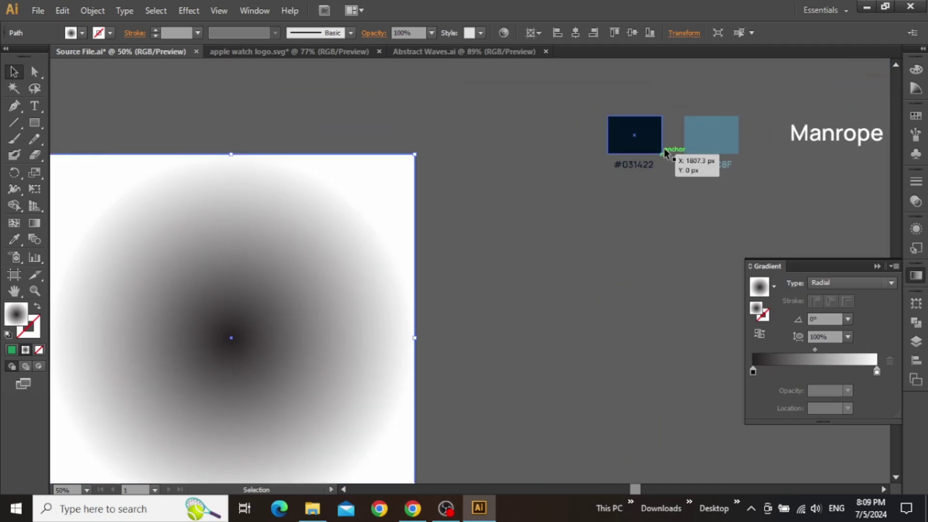
scroll(688, 137, "up", 3)
left_click_drag(681, 159, 582, 159)
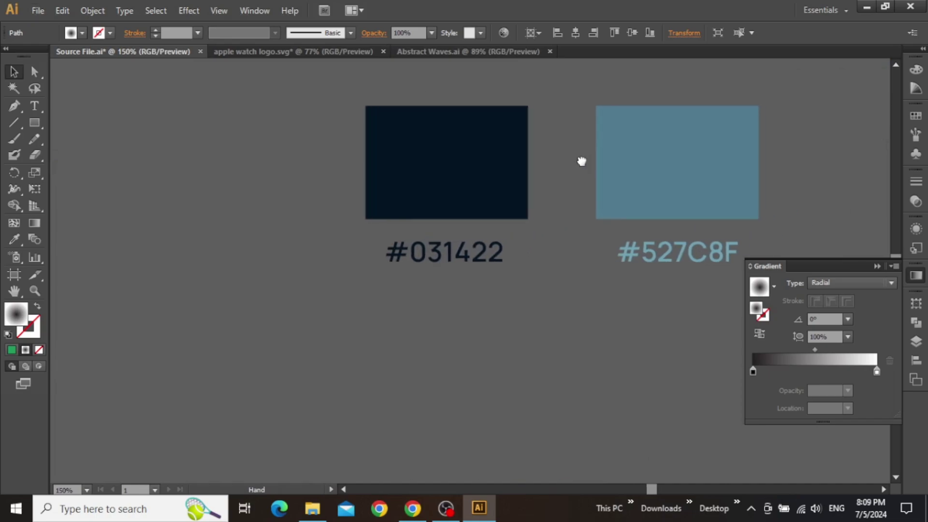
double_click(445, 246)
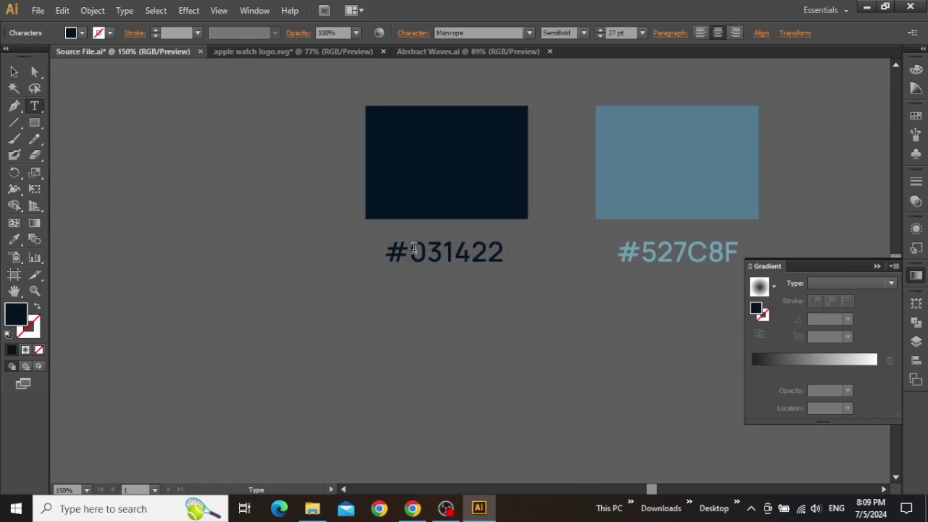
left_click_drag(413, 248, 513, 240)
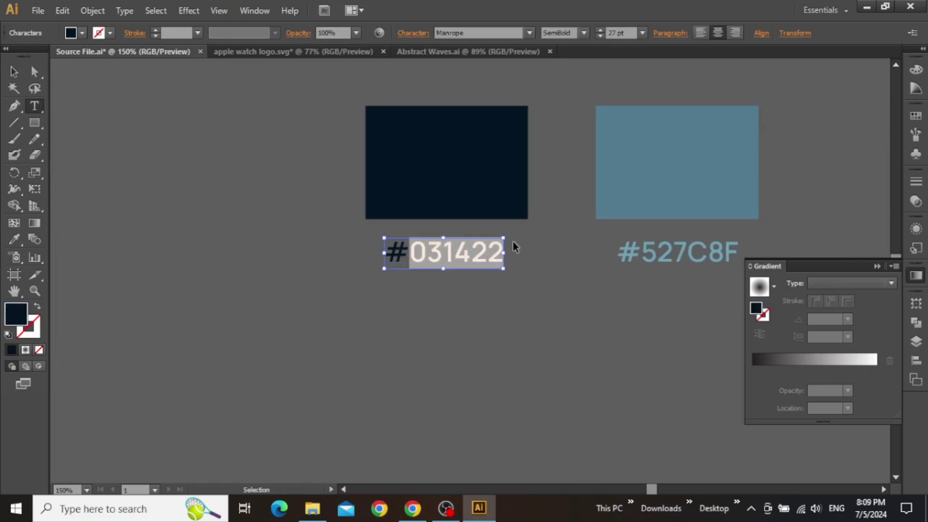
key("Right")
key("Escape")
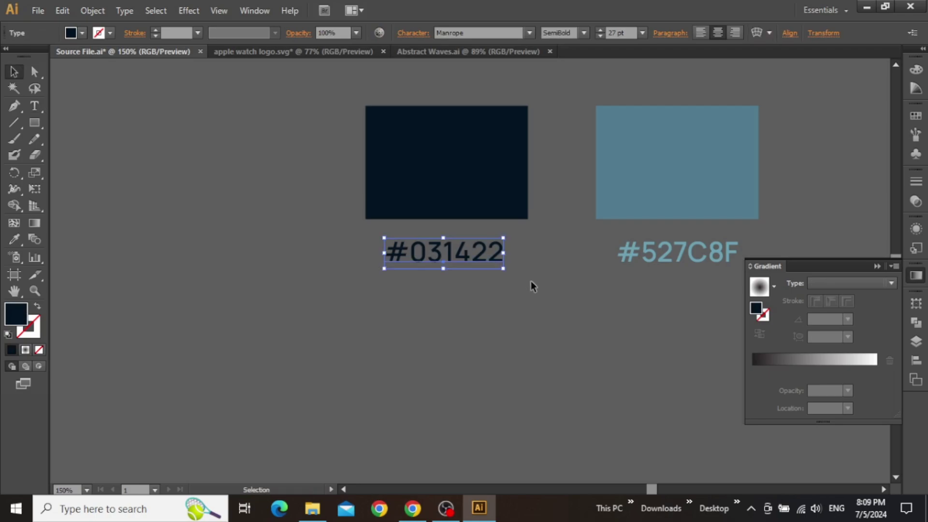
- Set the gradient's white outer stop to RGB hex 031422
scroll(530, 280, "down", 3)
left_click_drag(439, 311, 780, 139)
left_click(586, 224)
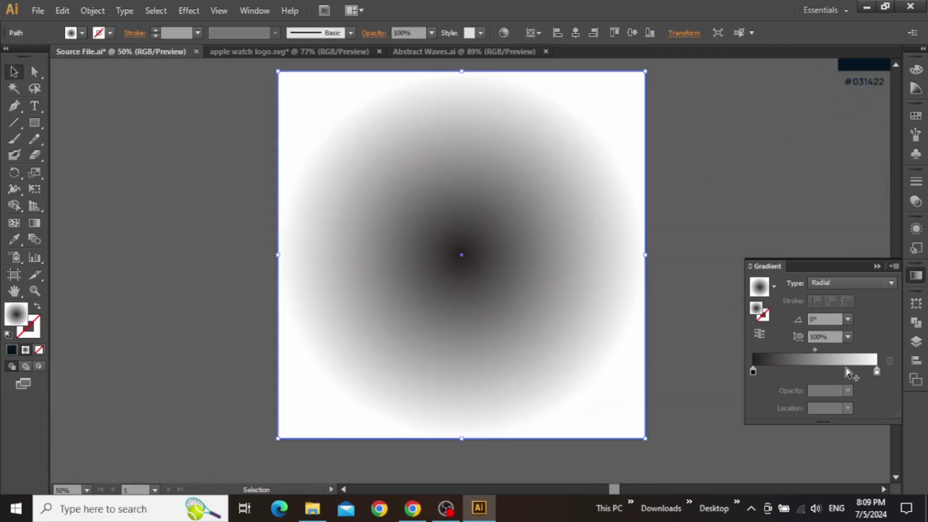
left_click(877, 373)
double_click(876, 375)
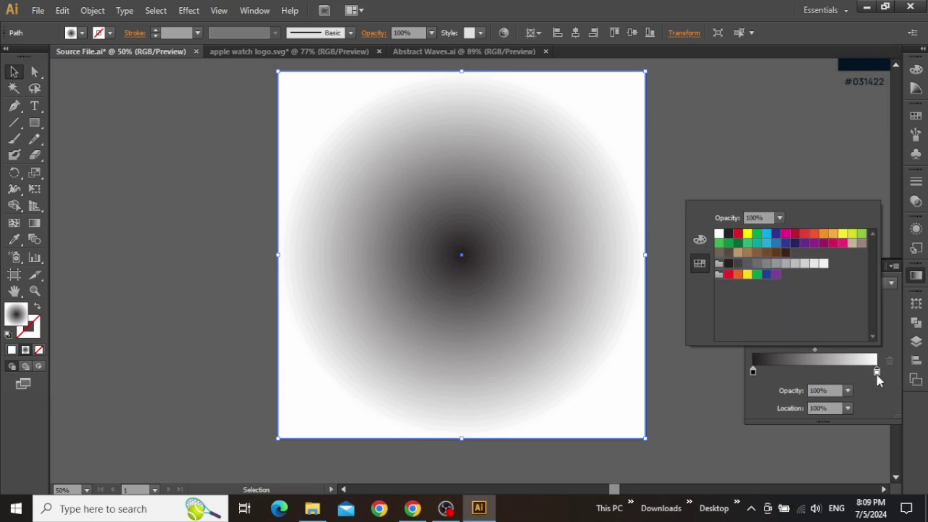
left_click(705, 239)
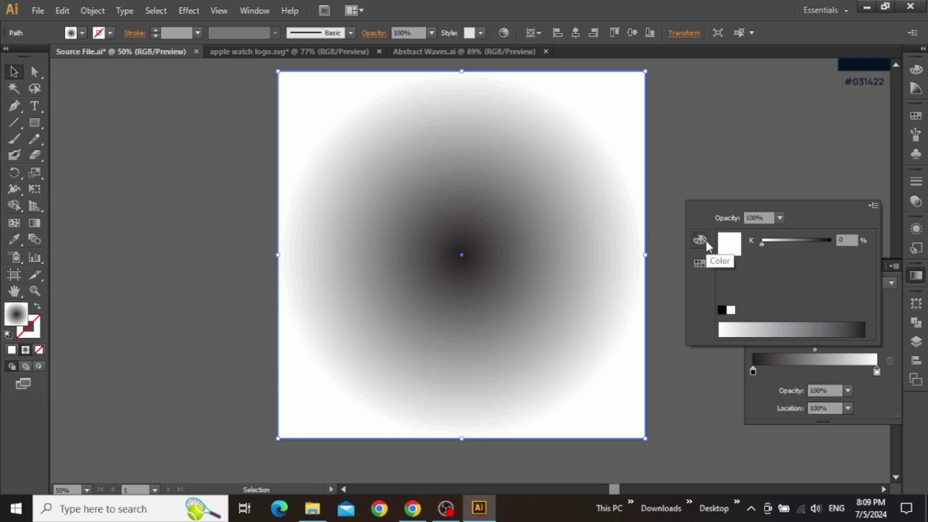
left_click(874, 205)
left_click(823, 225)
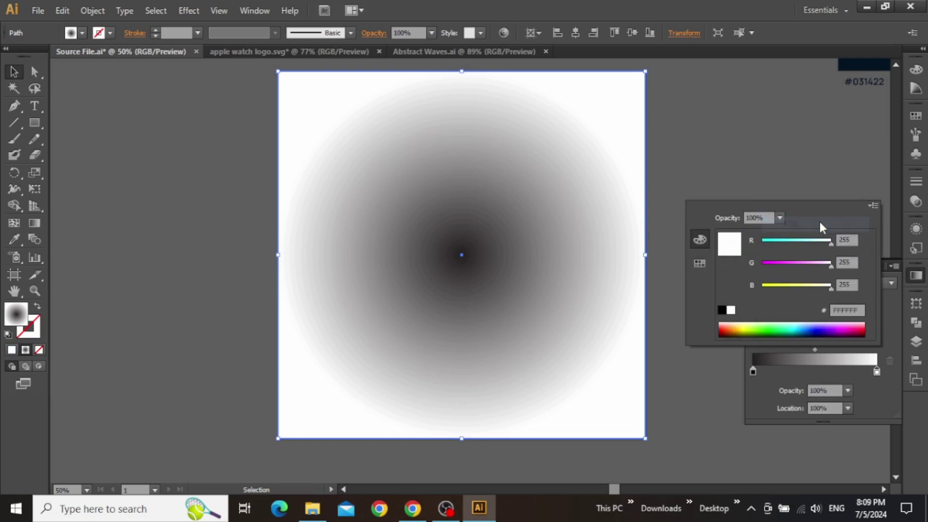
left_click(847, 311)
type("031422")
key("Return")
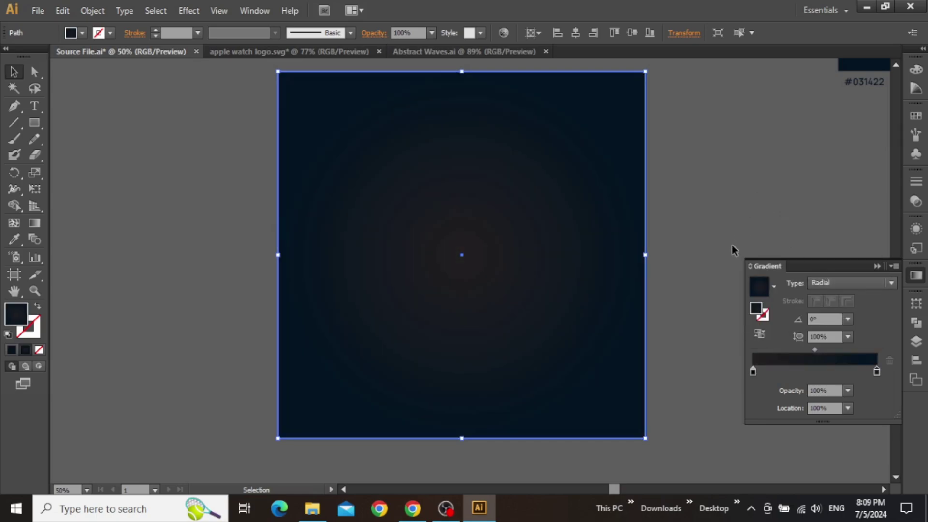
- Select the #527C8F hex code on the colour swatch label
left_click(721, 221)
left_click_drag(717, 150, 418, 282)
scroll(656, 215, "up", 4)
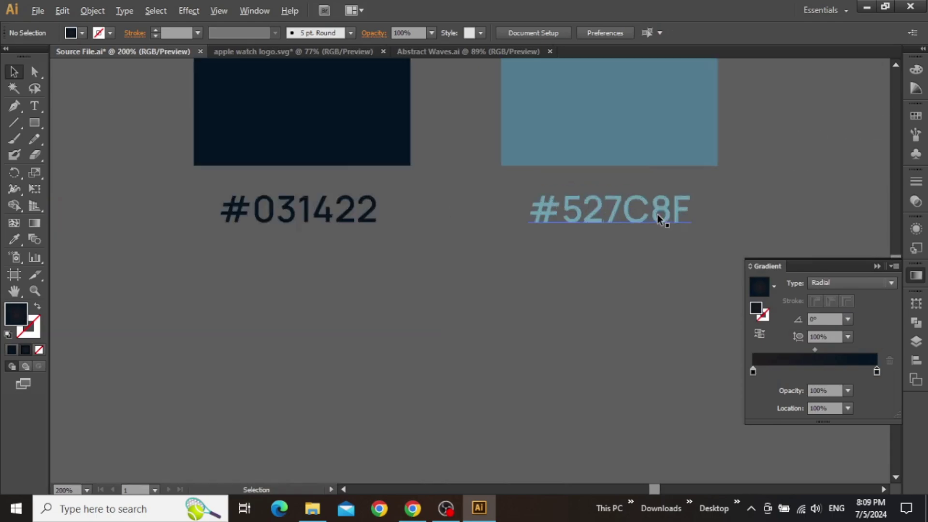
left_click_drag(619, 198, 550, 299)
double_click(517, 311)
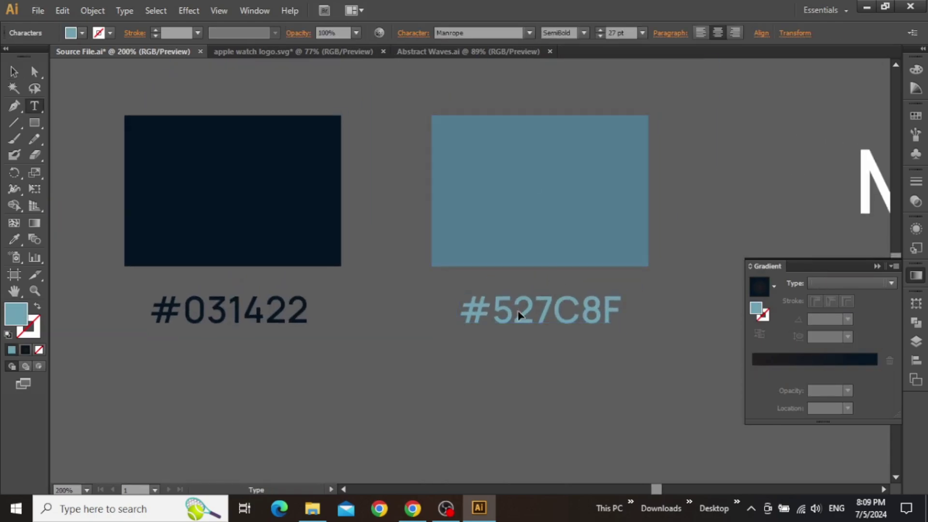
left_click_drag(492, 311, 618, 306)
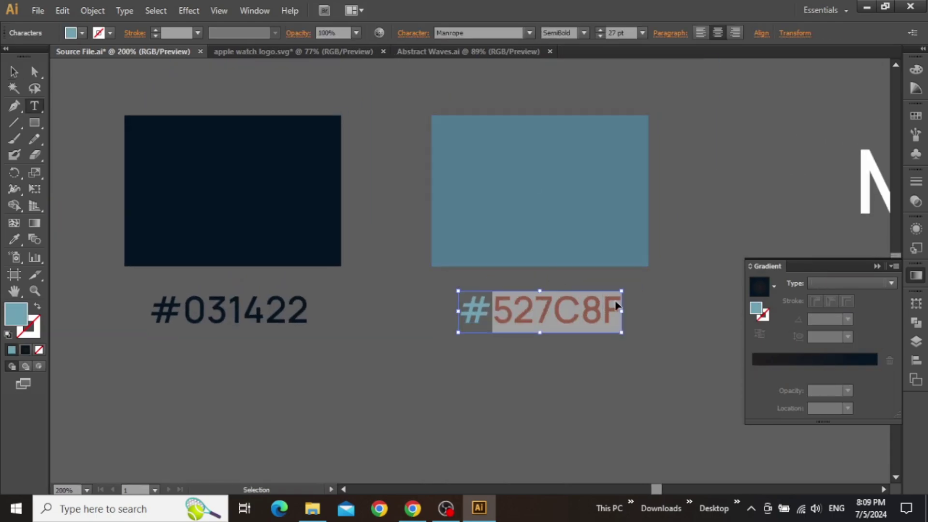
key("Escape")
- Return to the gradient artboard and select the background rectangle
scroll(534, 355, "down", 3)
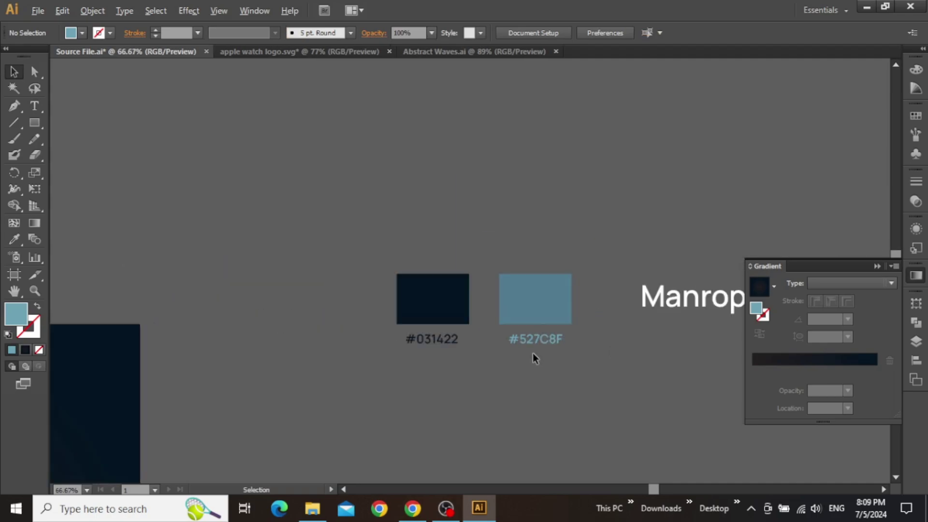
left_click_drag(367, 348, 739, 208)
left_click_drag(481, 300, 701, 180)
scroll(640, 201, "down", 1)
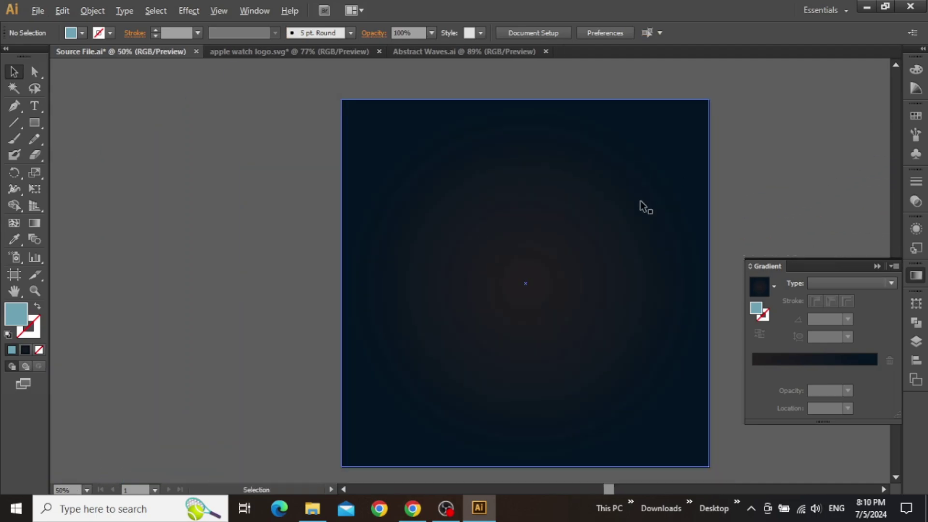
left_click(598, 209)
left_click_drag(599, 210, 545, 191)
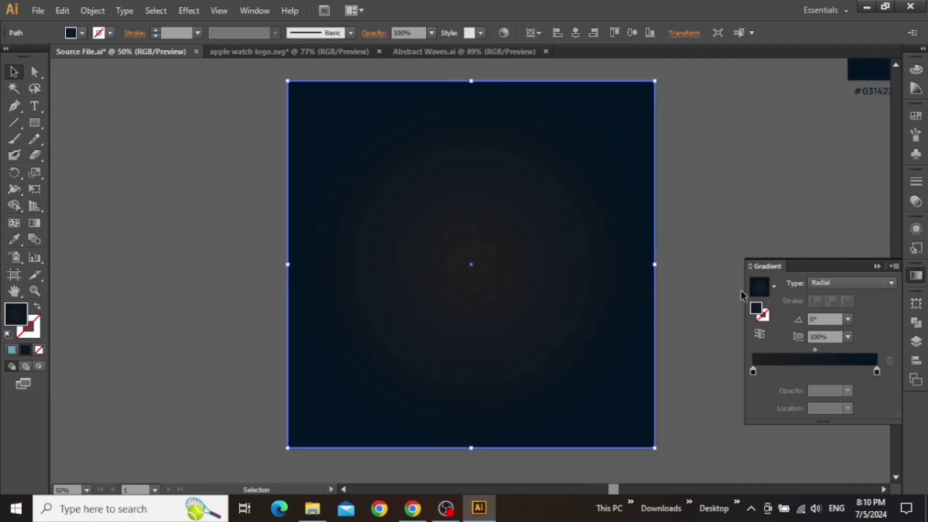
- Set the gradient's centre stop to RGB hex 527C8F, replacing 000000
double_click(752, 370)
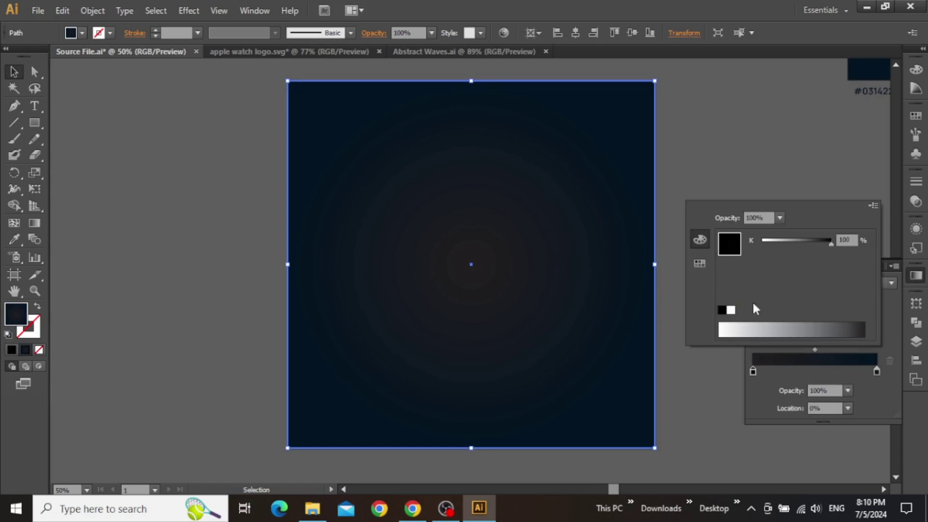
left_click(873, 208)
left_click(810, 230)
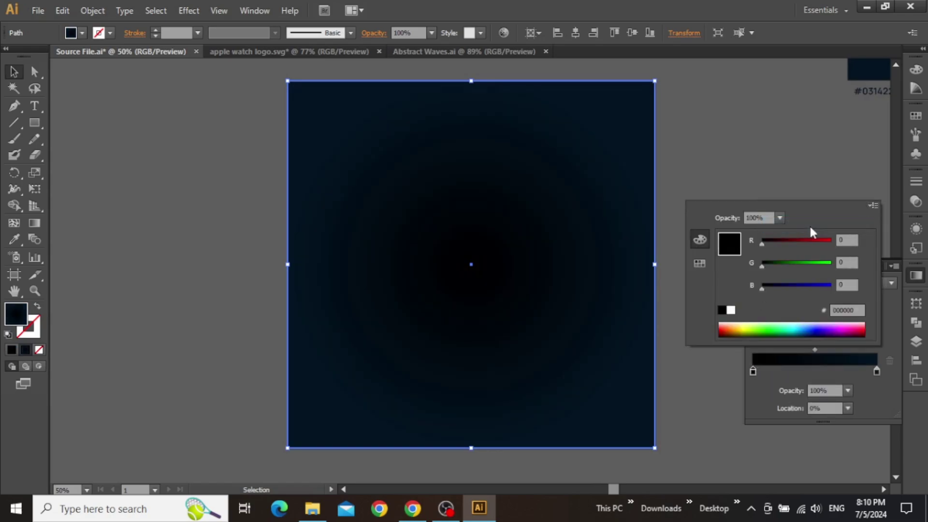
left_click(842, 310)
double_click(851, 311)
key("ctrl+v")
key("Return")
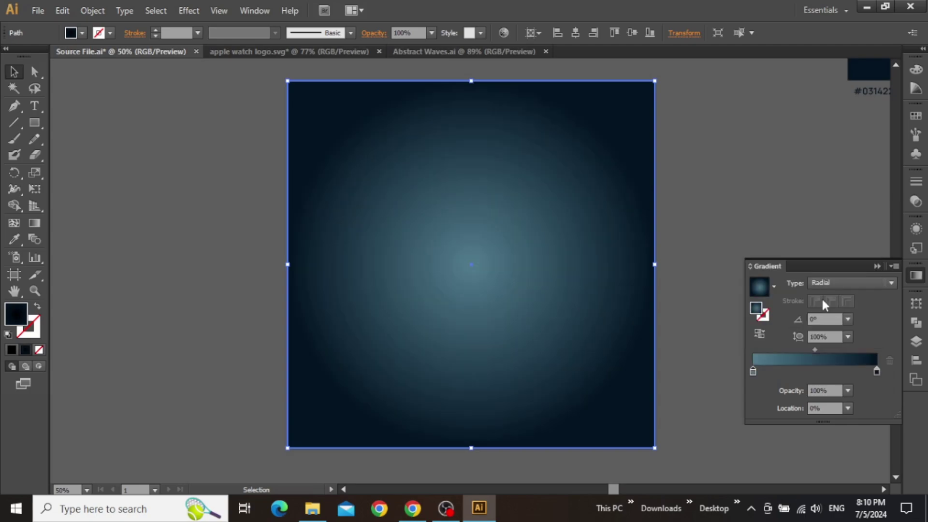
- Move the gradient midpoint to 30% location to tighten the centre glow
left_click_drag(524, 214, 496, 209)
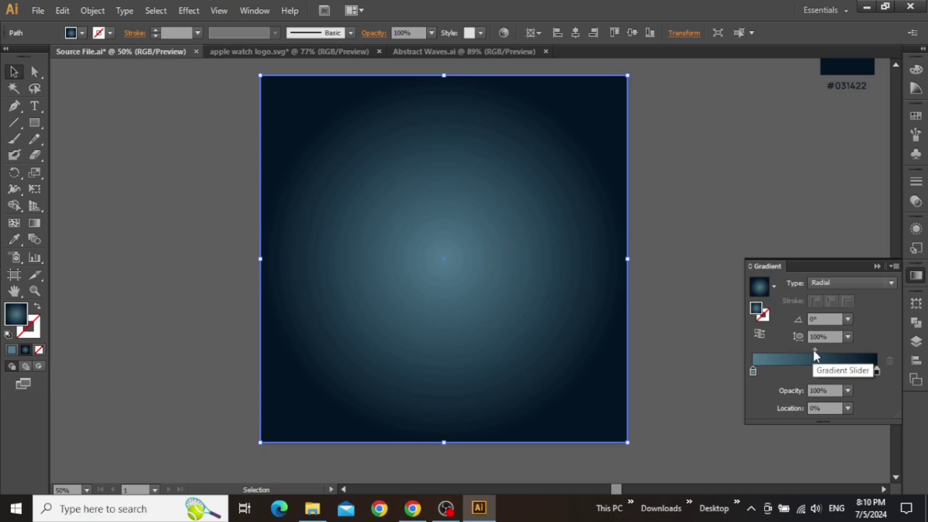
left_click_drag(814, 350, 790, 351)
left_click_drag(809, 408, 840, 408)
type("30")
key("Return")
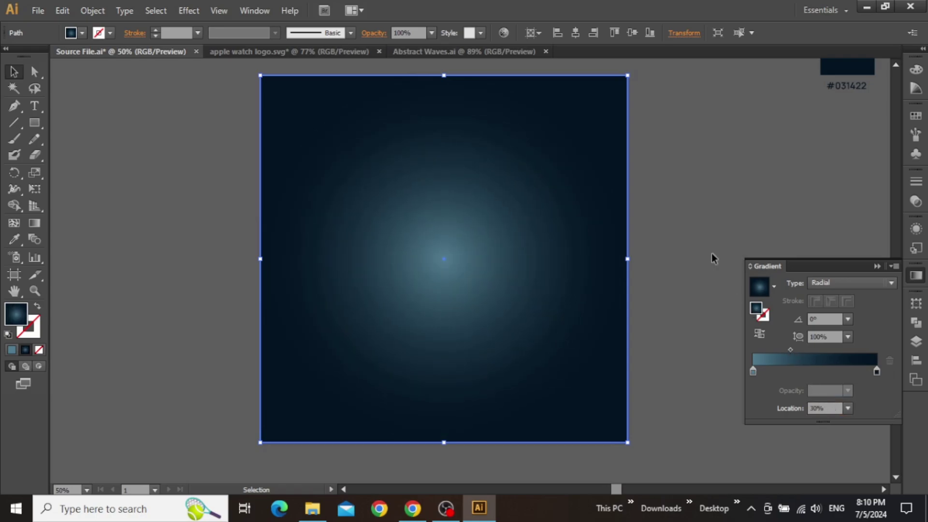
- Deselect the rectangle and zoom the view
left_click(691, 235)
scroll(438, 237, "up", 1)
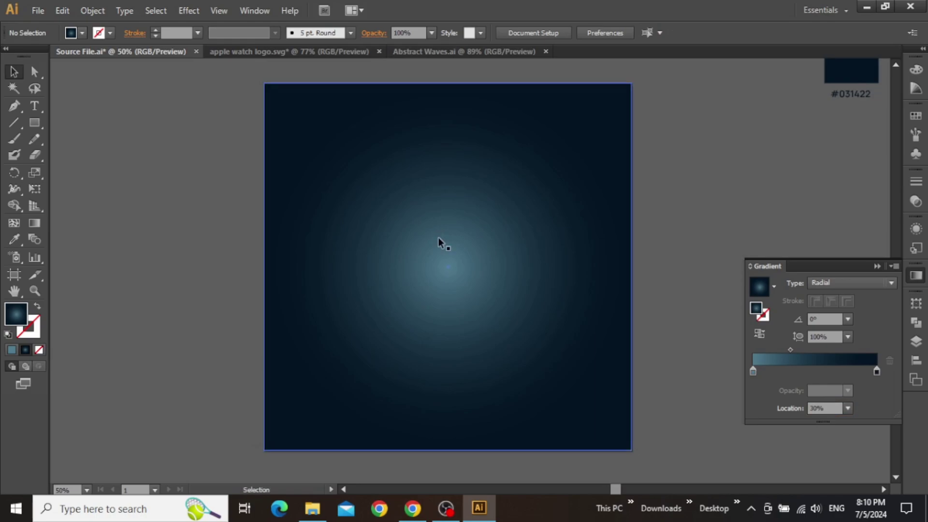
scroll(517, 193, "up", 1)
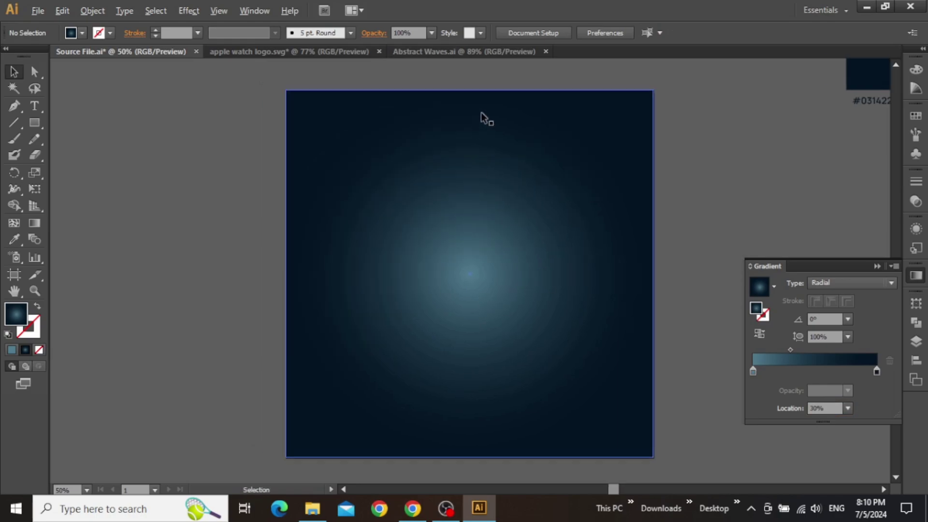
scroll(480, 112, "up", 2)
scroll(461, 130, "up", 2)
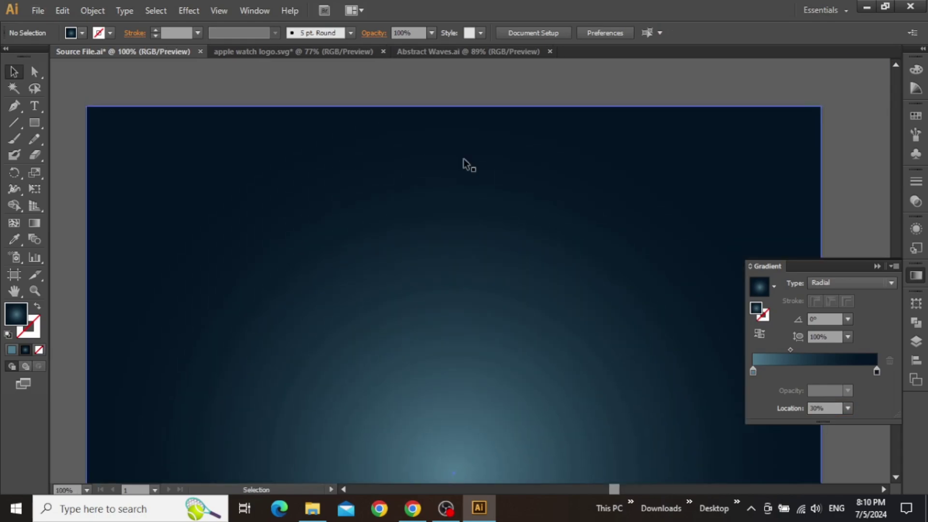
- Copy the Apple WATCH logo from apple watch logo.svg and paste it into Source File.ai
left_click(309, 52)
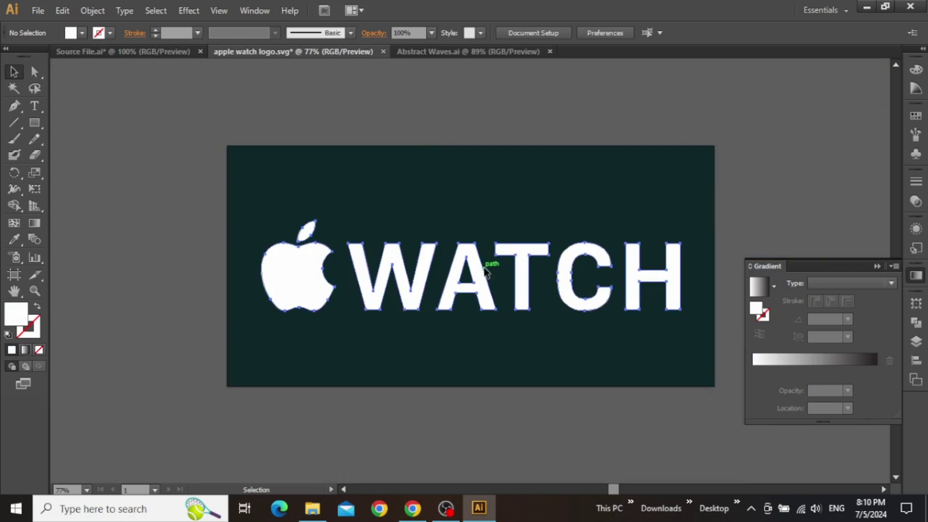
left_click(480, 265)
key("ctrl+c")
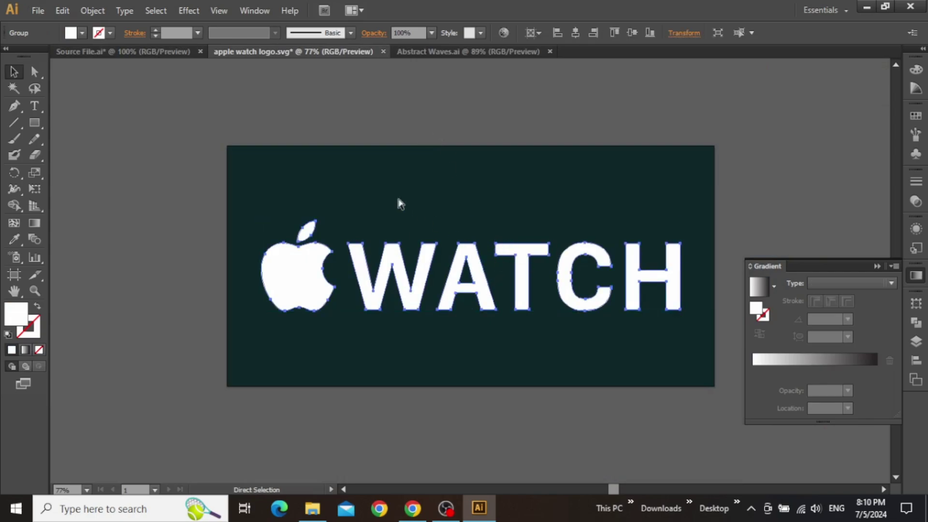
left_click(148, 51)
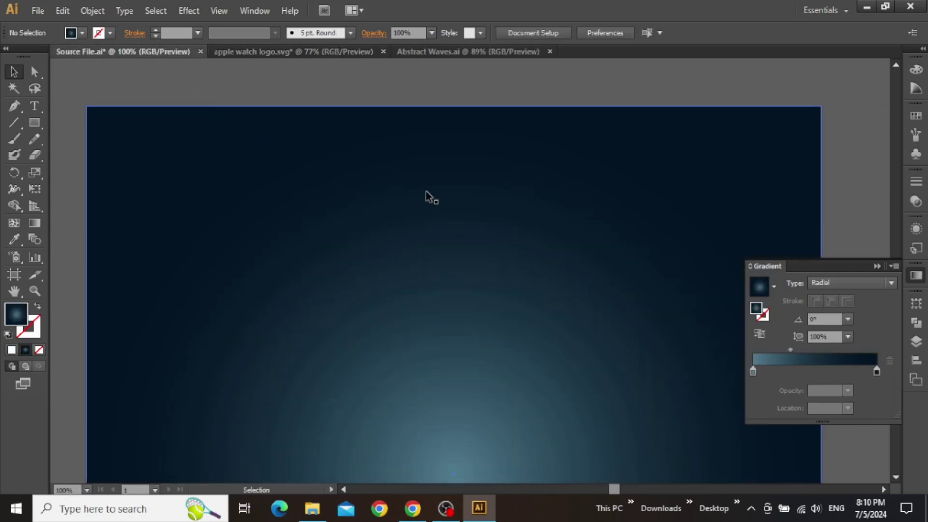
key("ctrl+v")
- Move the logo near the top, centre it horizontally, and scale it down
left_click_drag(475, 269, 456, 211)
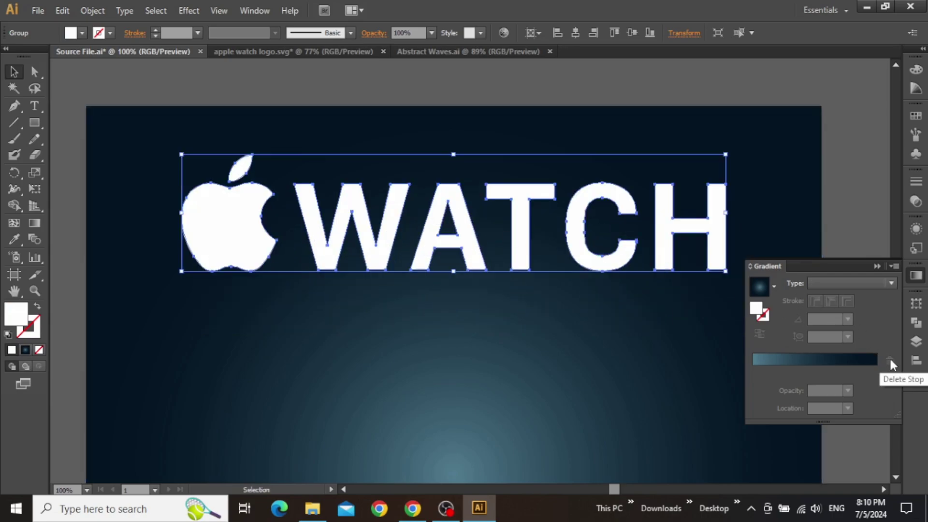
left_click(913, 360)
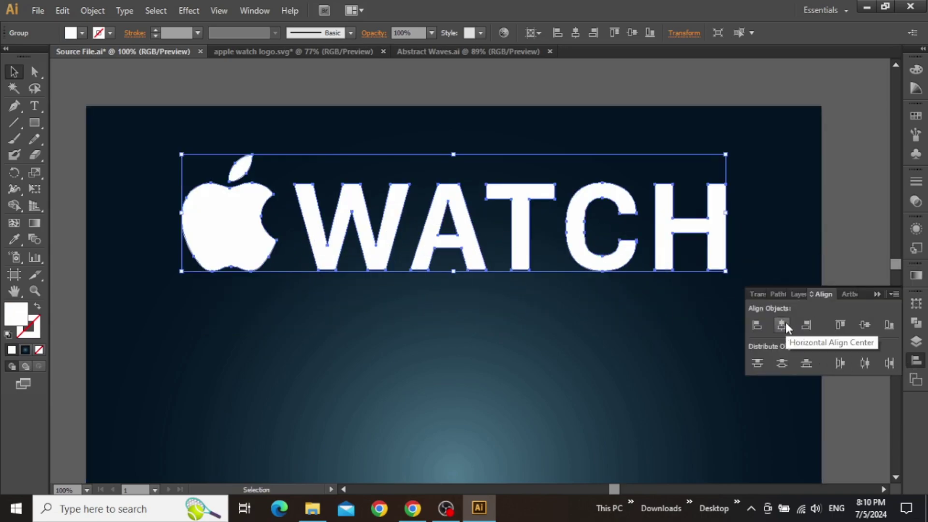
left_click(785, 325)
left_click_drag(454, 272, 458, 179)
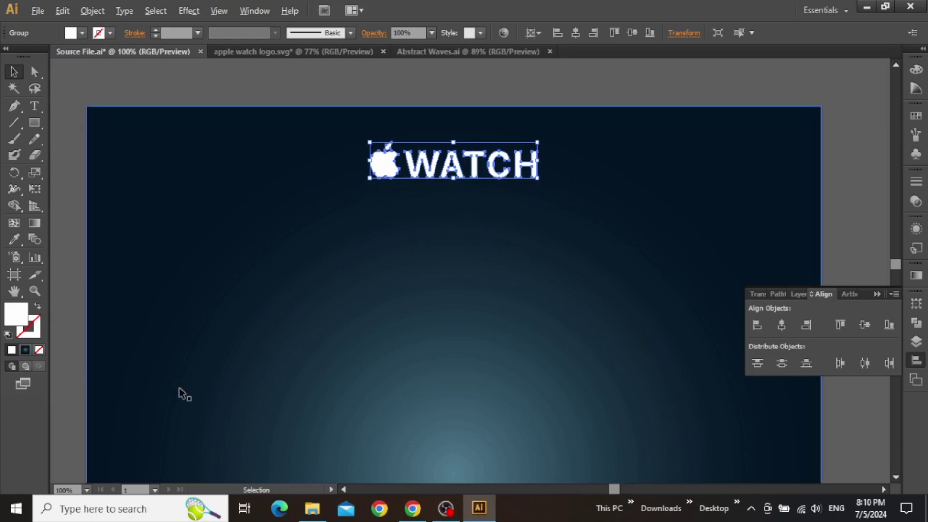
scroll(179, 387, "down", 1)
left_click_drag(380, 301, 478, 197)
key("ctrl+shift+a")
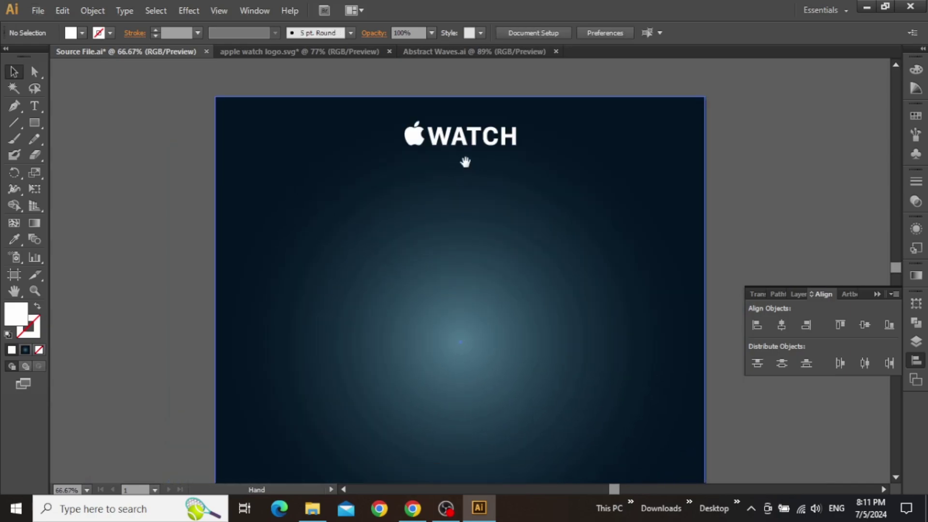
left_click_drag(465, 161, 464, 187)
scroll(470, 187, "up", 1)
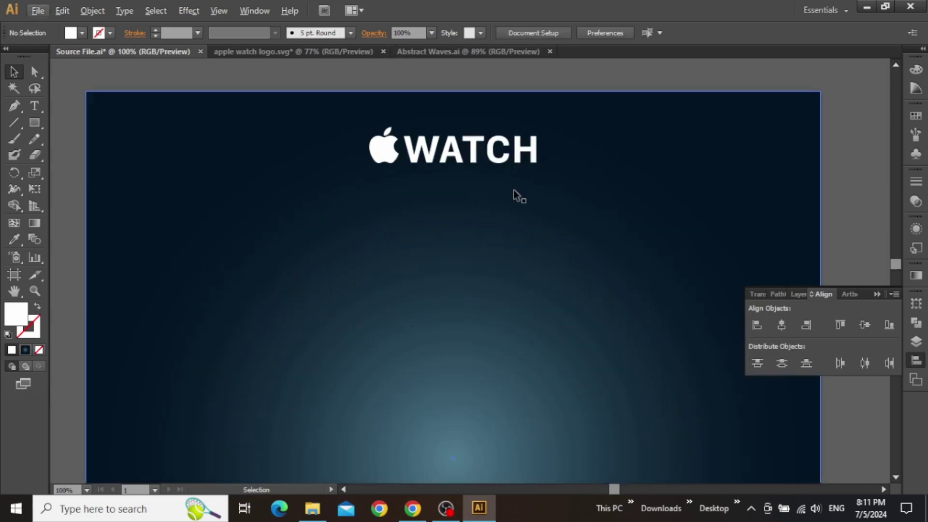
left_click_drag(806, 147, 335, 215)
left_click_drag(719, 171, 297, 248)
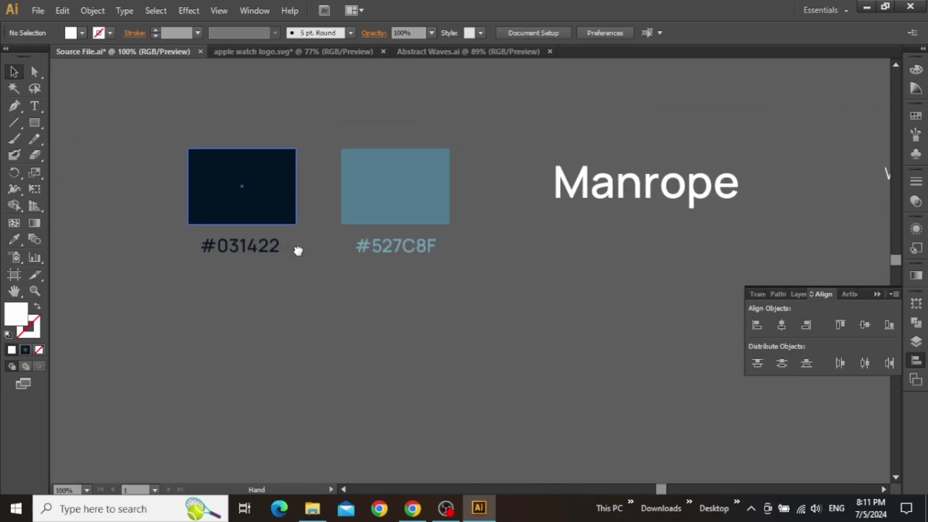
left_click_drag(694, 193, 641, 198)
scroll(623, 197, "up", 1)
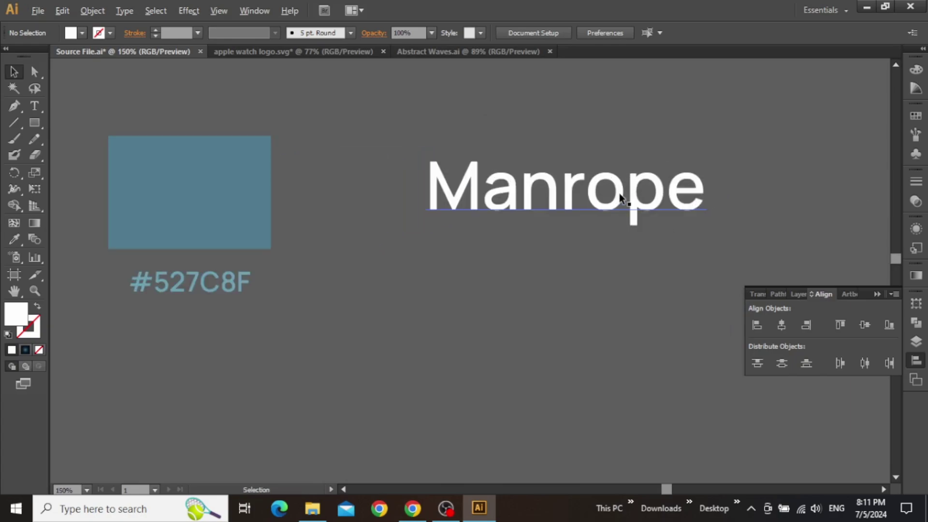
left_click(607, 195)
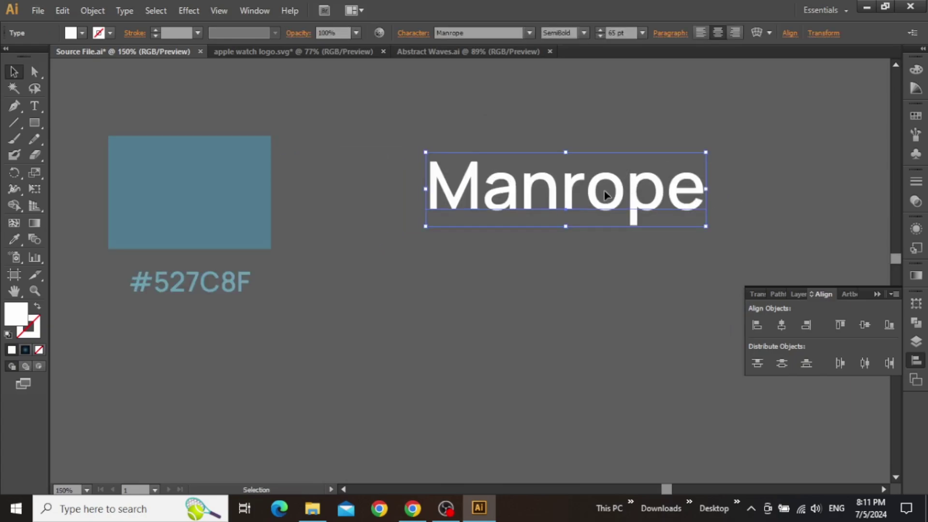
key("v")
left_click(585, 251)
scroll(582, 251, "down", 1)
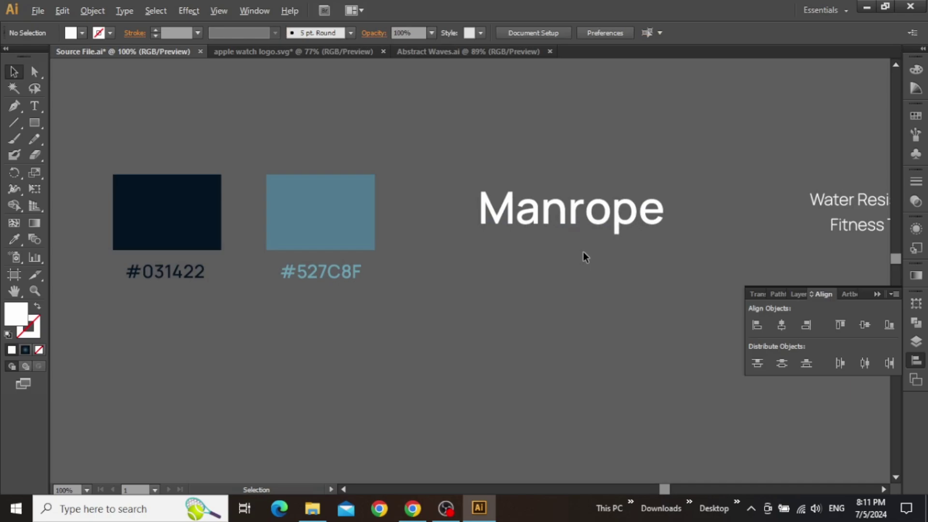
left_click_drag(269, 261, 917, 194)
- Type the text 'SERIES X' below the WATCH logo
left_click_drag(521, 211, 835, 183)
left_click_drag(676, 218, 755, 189)
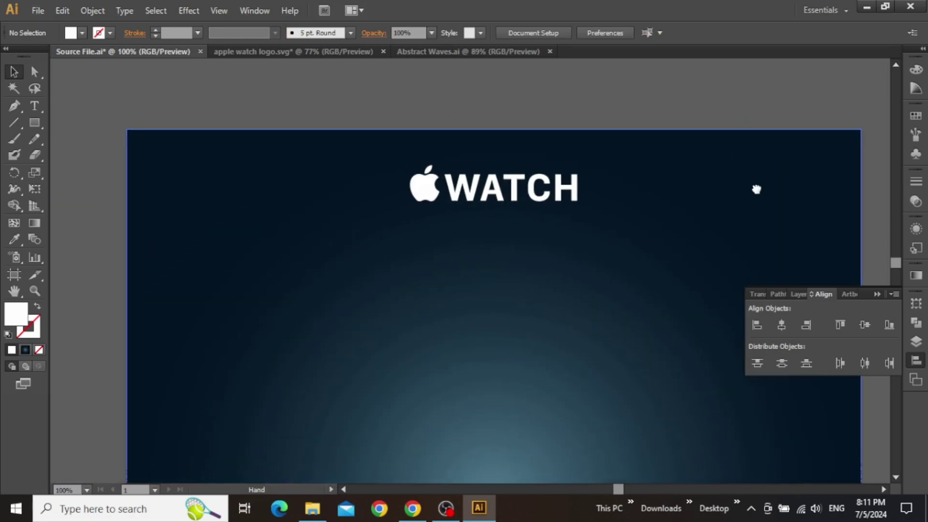
key("t")
left_click(462, 270)
type("SERIES X")
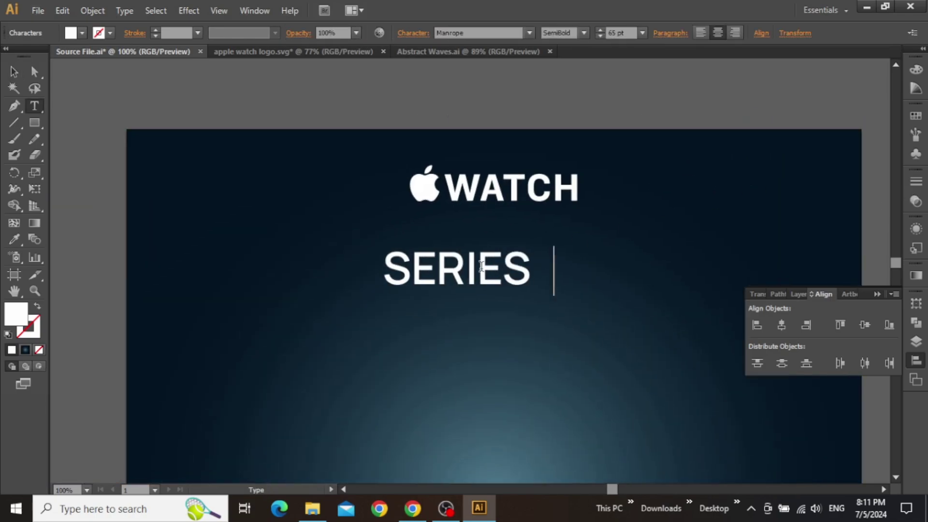
key("Escape")
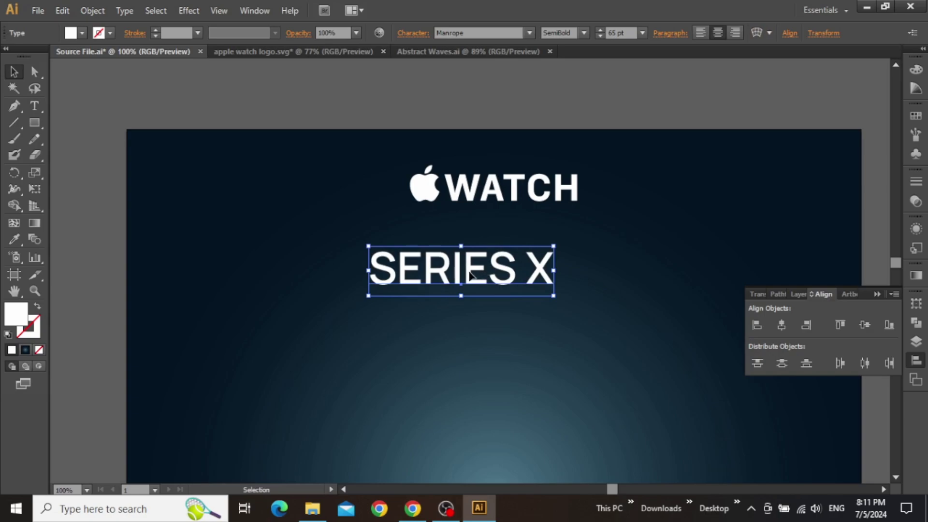
- Centre SERIES X horizontally on the artboard
key("space")
left_click_drag(476, 272, 494, 271)
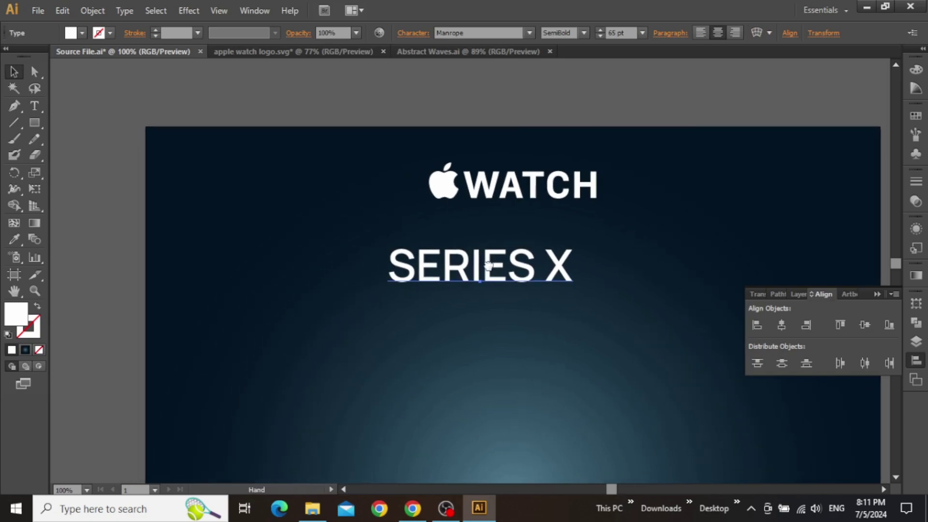
left_click_drag(550, 244, 476, 242)
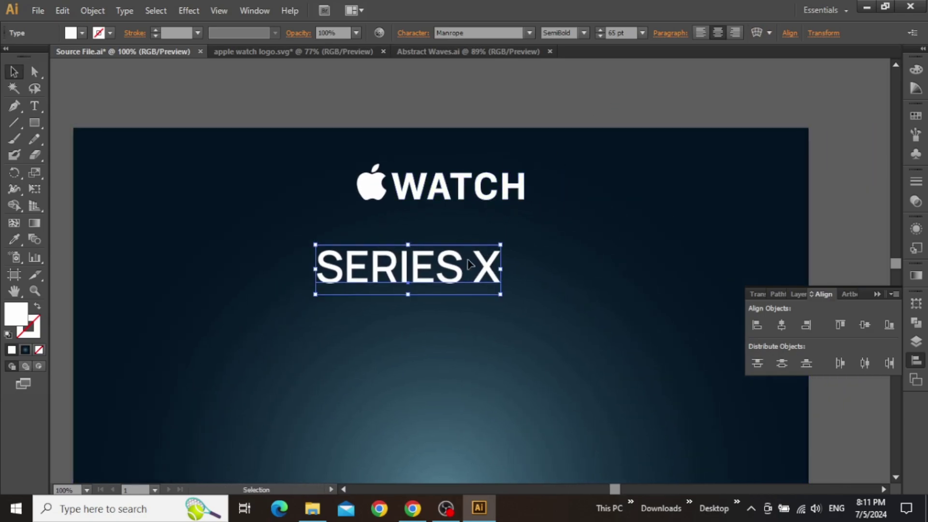
left_click(782, 324)
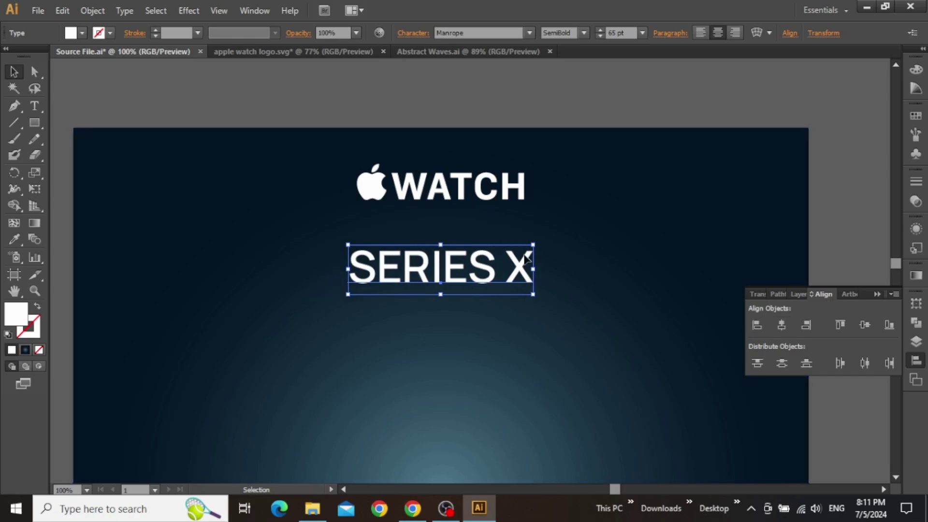
- Set SERIES X tracking to 180 and reduce its font size to 32 pt
left_click(407, 38)
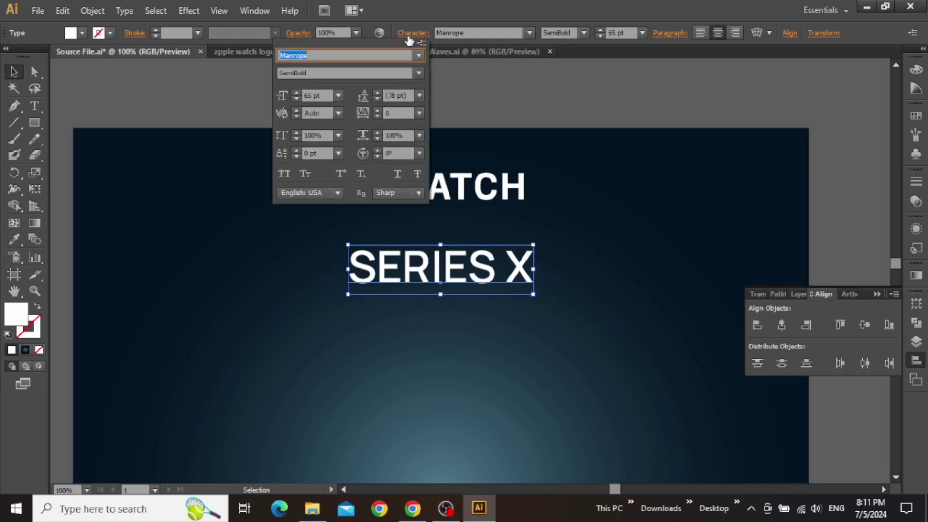
left_click(399, 112)
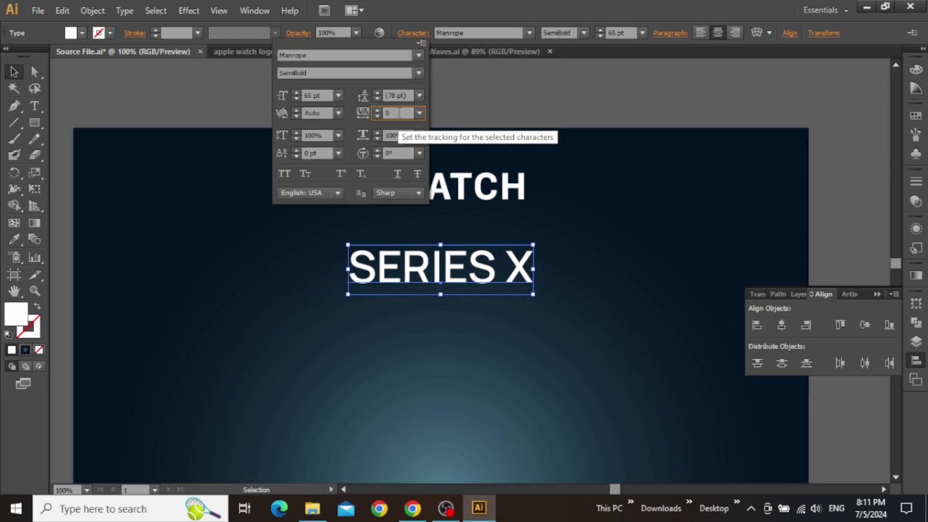
scroll(399, 112, "up", 14)
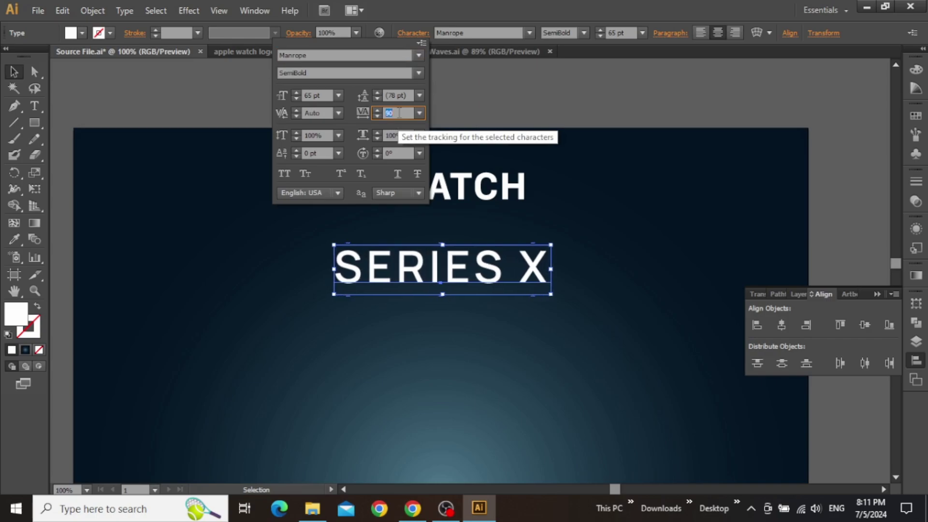
scroll(399, 113, "up", 4)
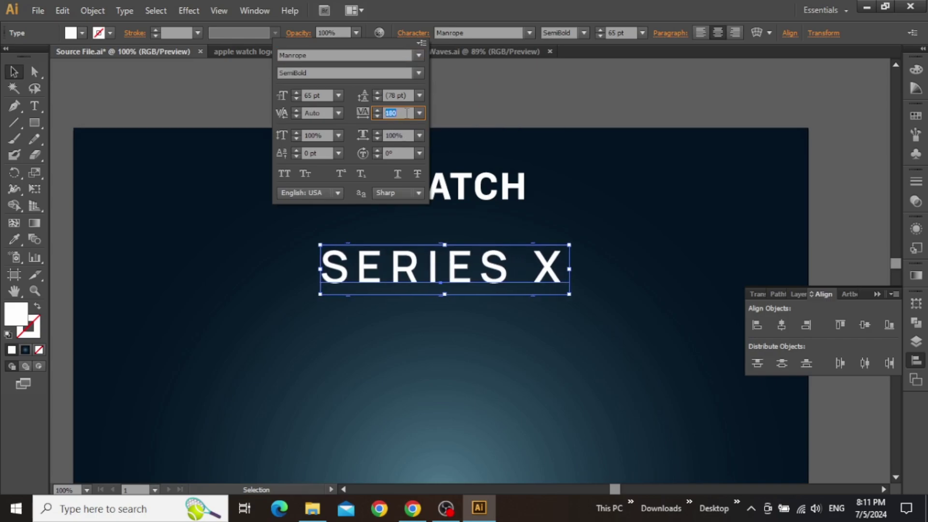
key("Return")
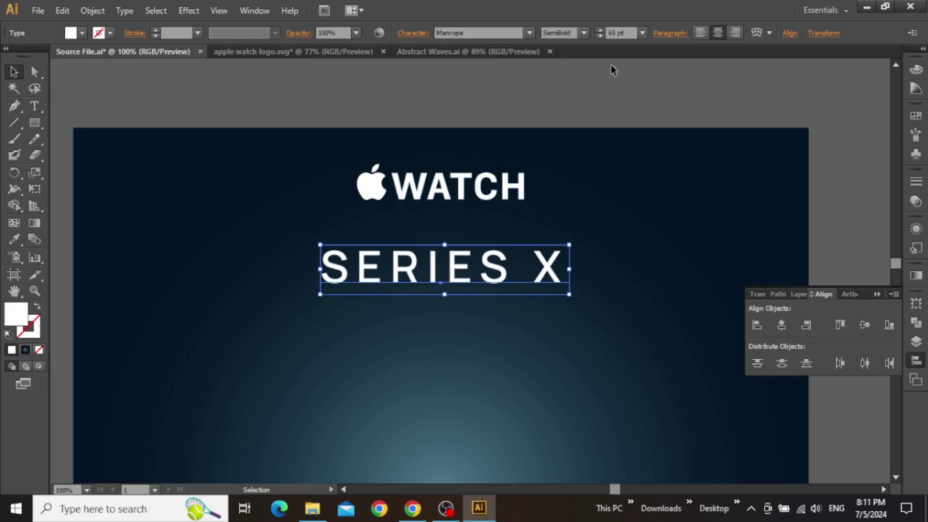
left_click(622, 35)
key("shift+Down")
key("shift+Down")
key("shift+Down")
key("shift+Down")
key("Up")
key("Up")
key("Return")
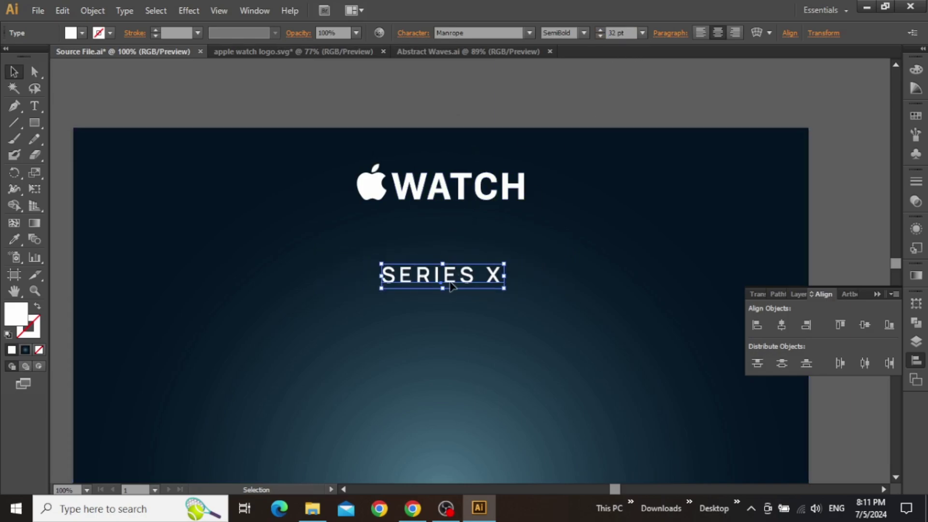
- Move SERIES X up under the logo and make it 28 pt Bold
left_click_drag(446, 275, 448, 232)
left_click(618, 32)
scroll(628, 38, "down", 5)
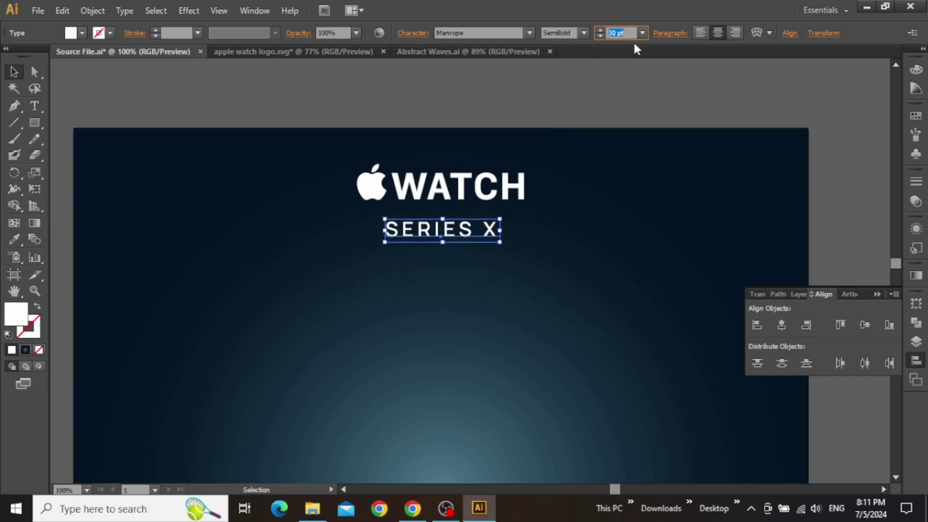
scroll(636, 45, "up", 1)
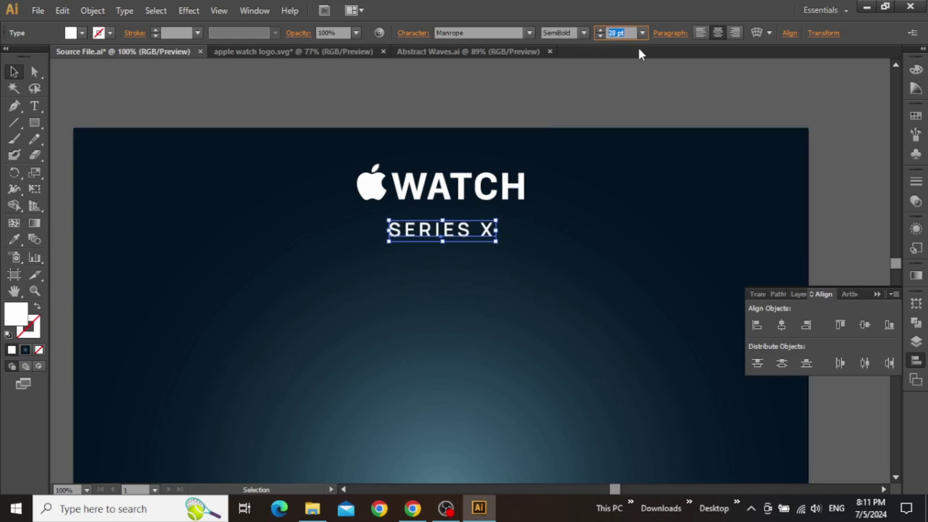
key("Return")
left_click(584, 36)
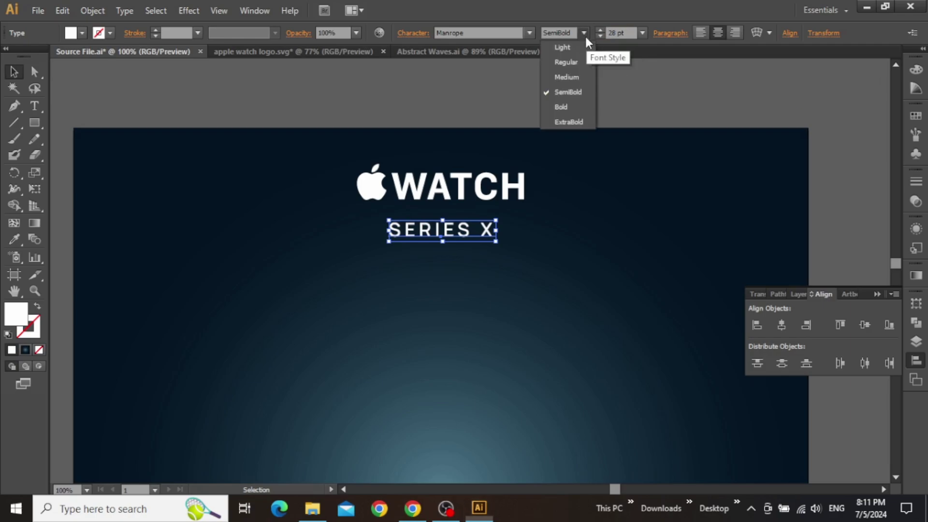
left_click(563, 107)
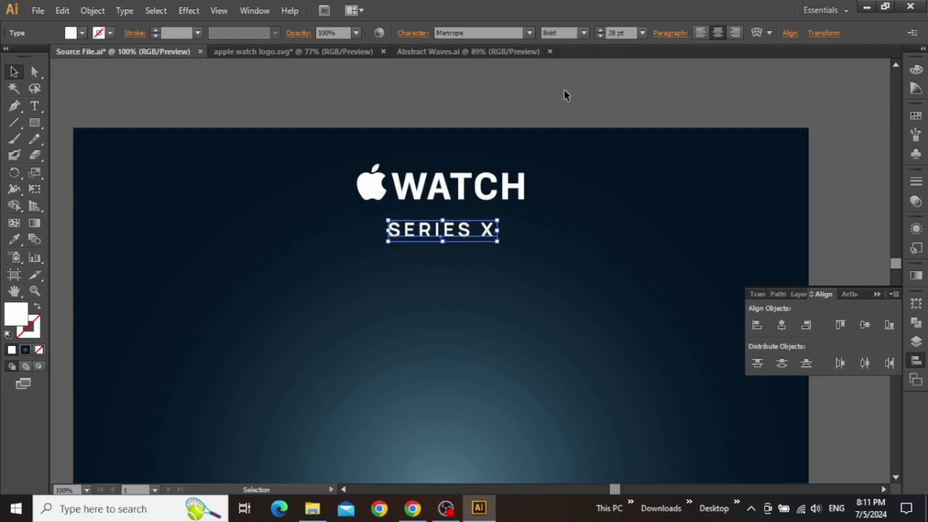
left_click(560, 125)
- Nudge SERIES X slightly right and shrink it to 26 pt
left_click(462, 230)
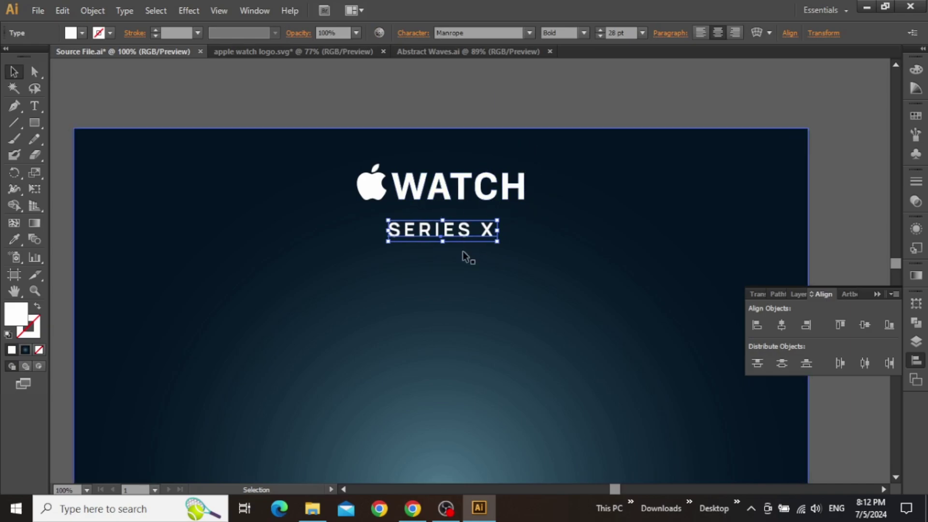
left_click_drag(455, 231, 460, 234)
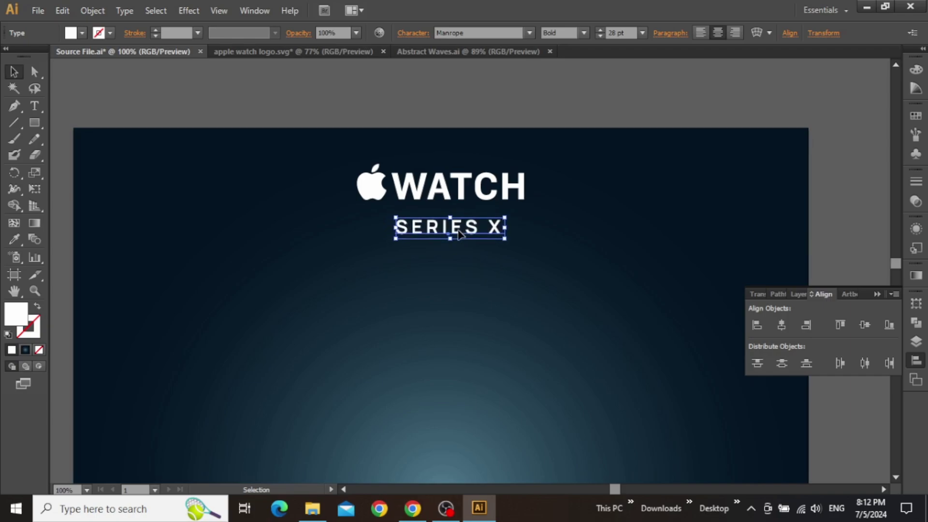
key("ctrl+shift+comma")
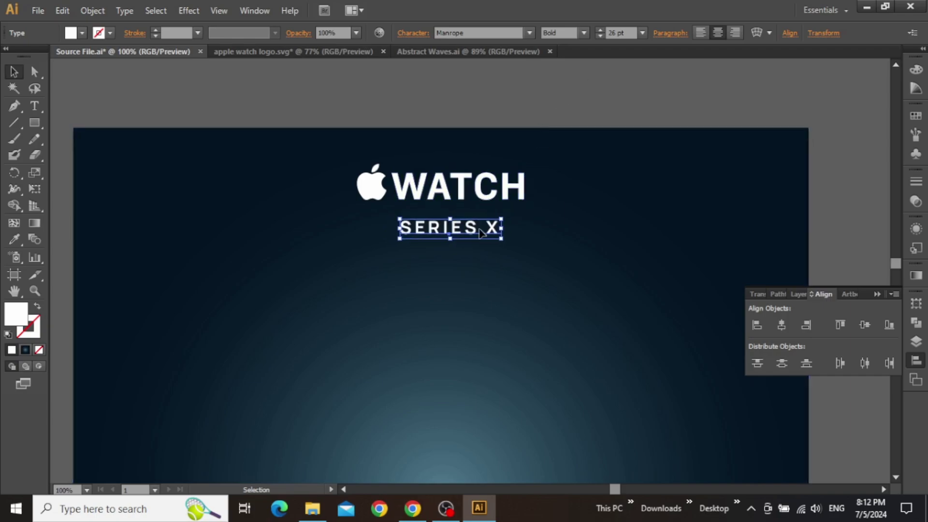
left_click(544, 104)
- Fit the whole artboard in view with Ctrl+0 and adjust the view
key("ctrl+0")
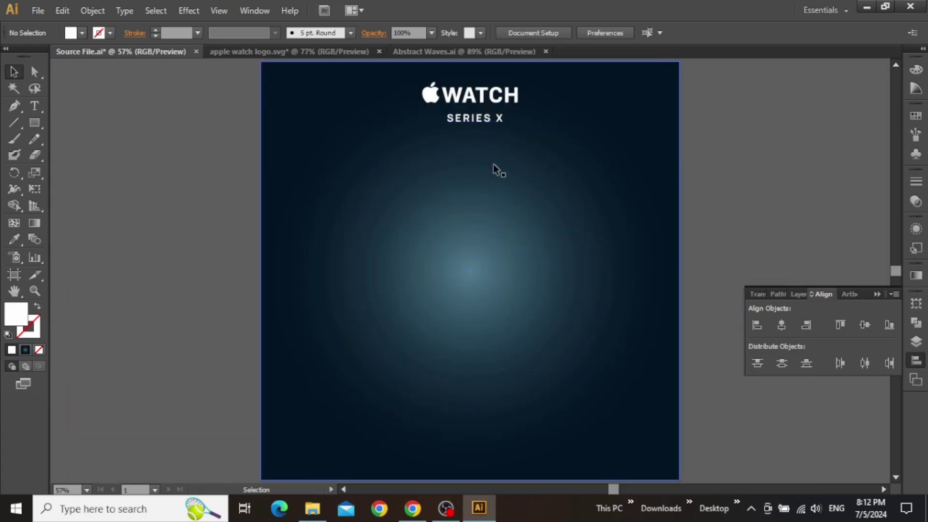
left_click_drag(495, 152, 491, 189)
scroll(473, 194, "up", 1)
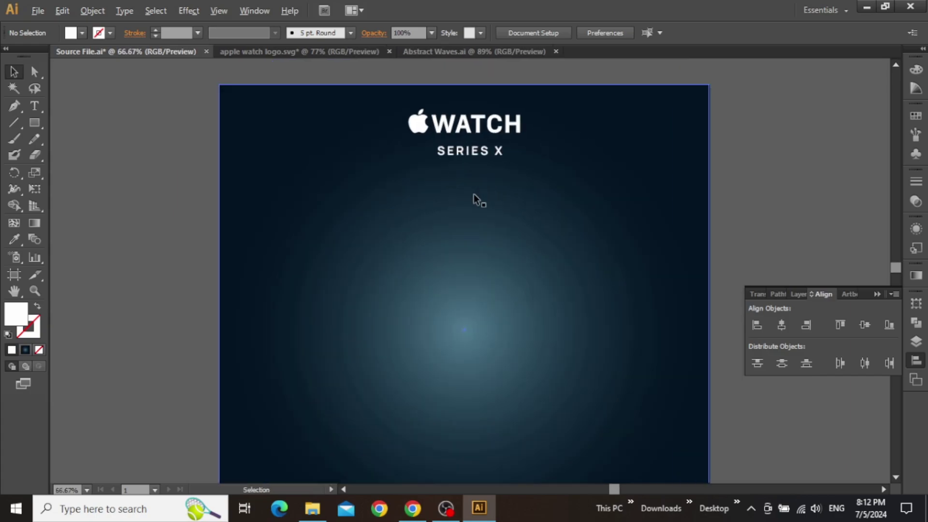
key("alt")
scroll(471, 243, "down", 2)
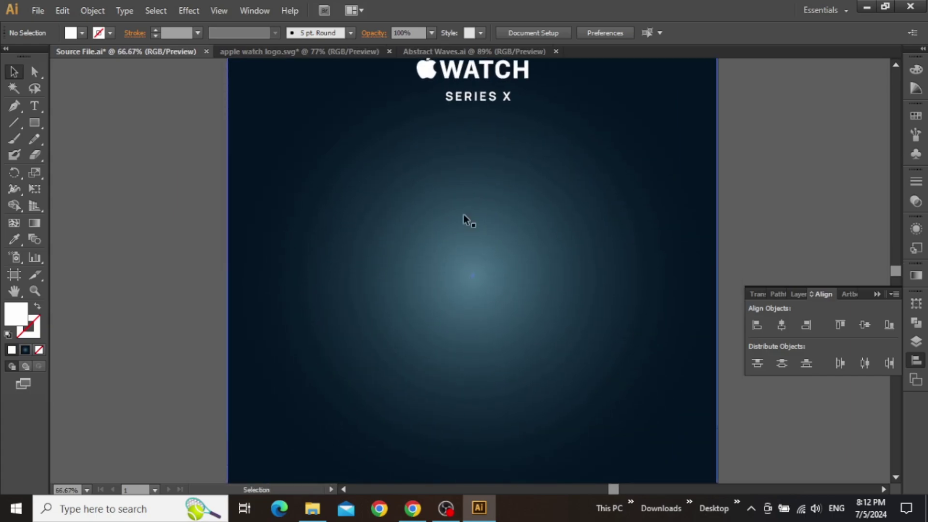
- Place Apple Watch.png from Project Files and centre it horizontally and vertically on the artboard
left_click(312, 508)
left_click_drag(252, 110, 484, 256)
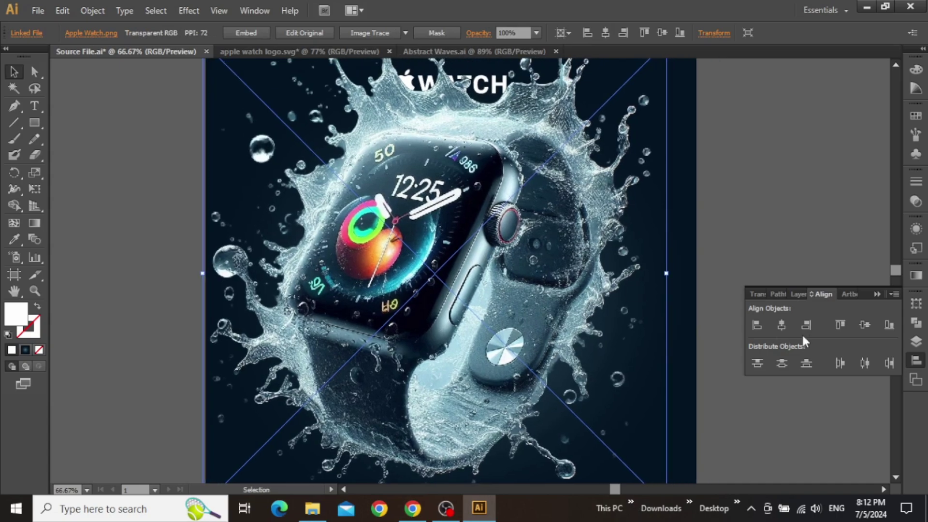
left_click(781, 325)
left_click(863, 325)
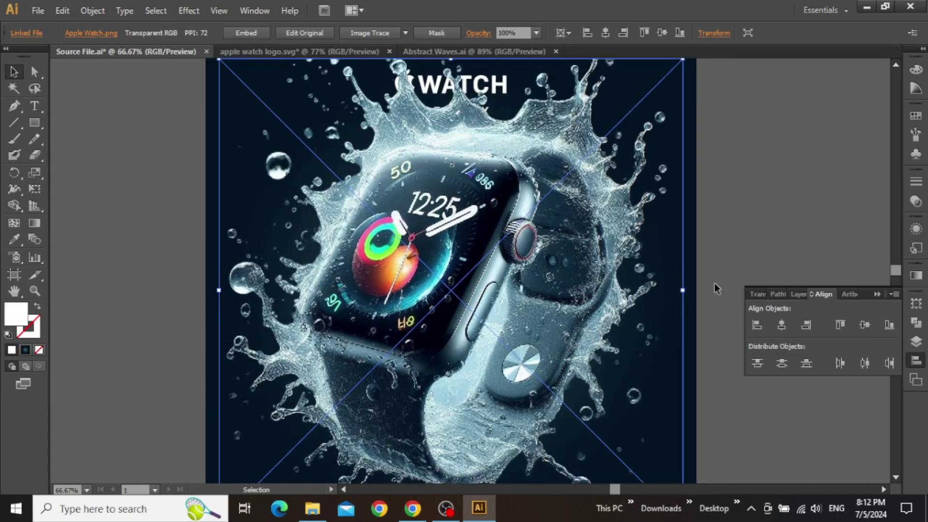
- Shrink the watch image around its centre and move it below the SERIES X heading
left_click_drag(683, 290, 597, 285)
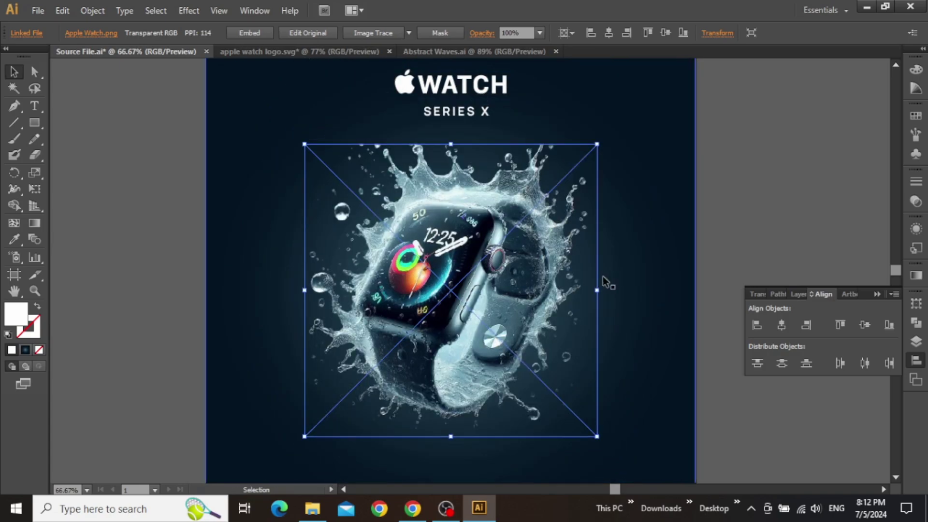
scroll(618, 266, "down", 1)
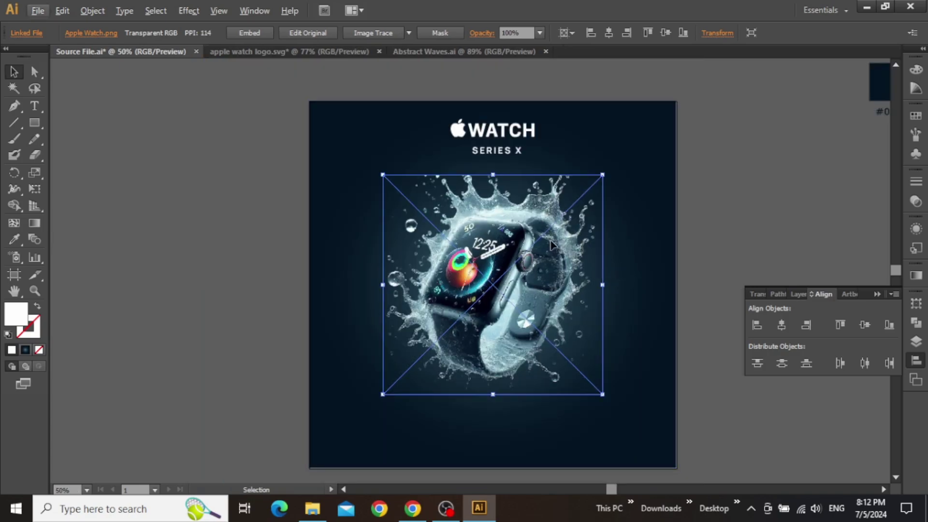
left_click_drag(555, 242, 512, 231)
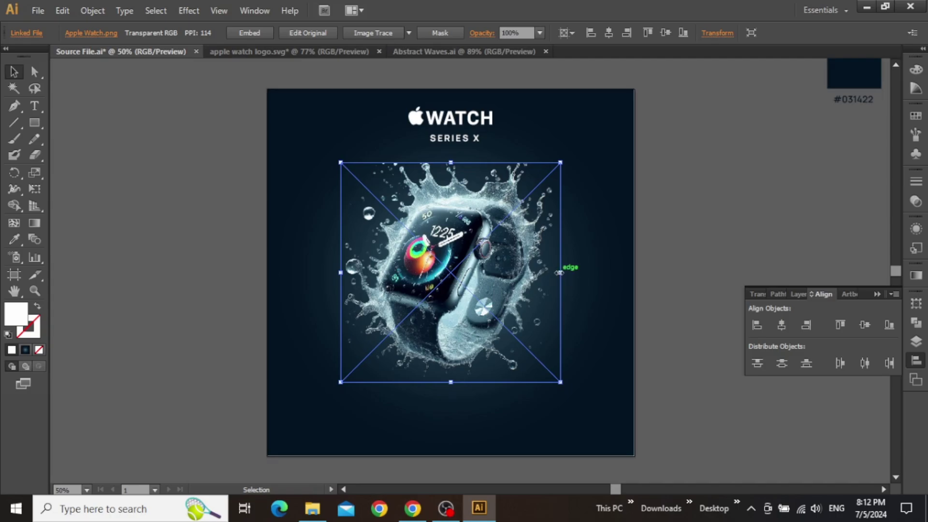
left_click_drag(559, 272, 552, 272)
key("ctrl+shift+a")
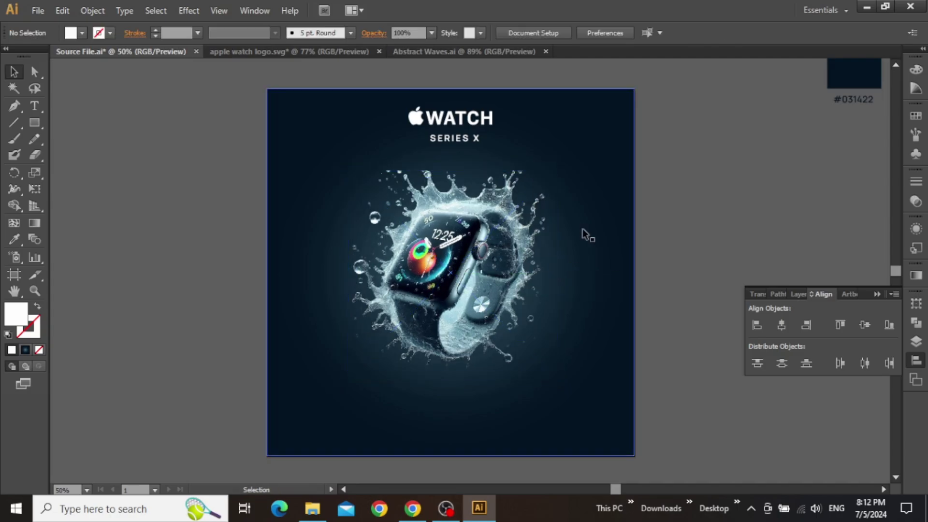
left_click_drag(463, 248, 463, 273)
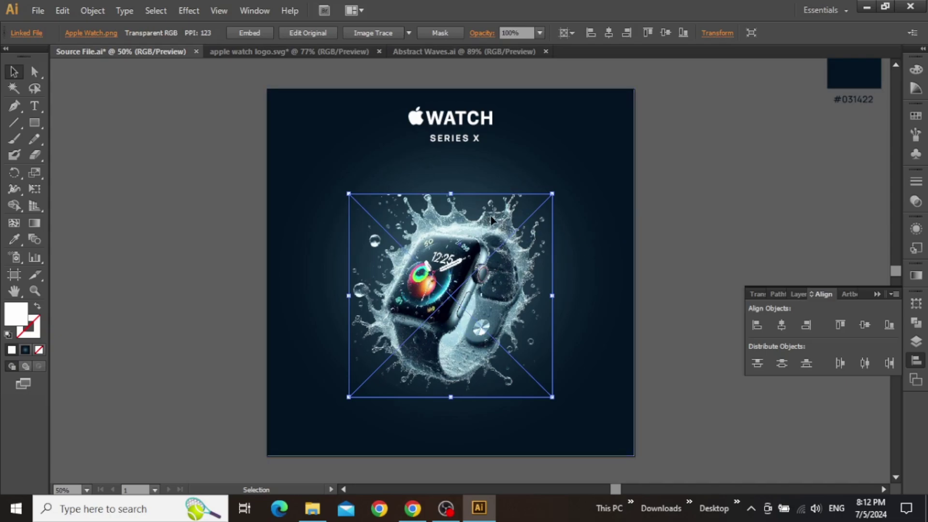
- Clear the selection, view the whole watch image, then return to the Project Files folder
scroll(473, 215, "up", 1)
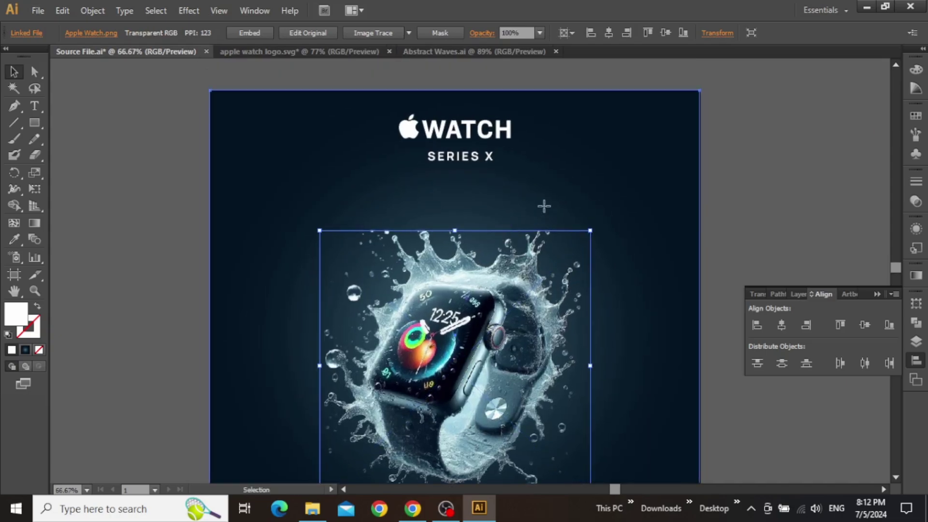
left_click(440, 206)
left_click(756, 197)
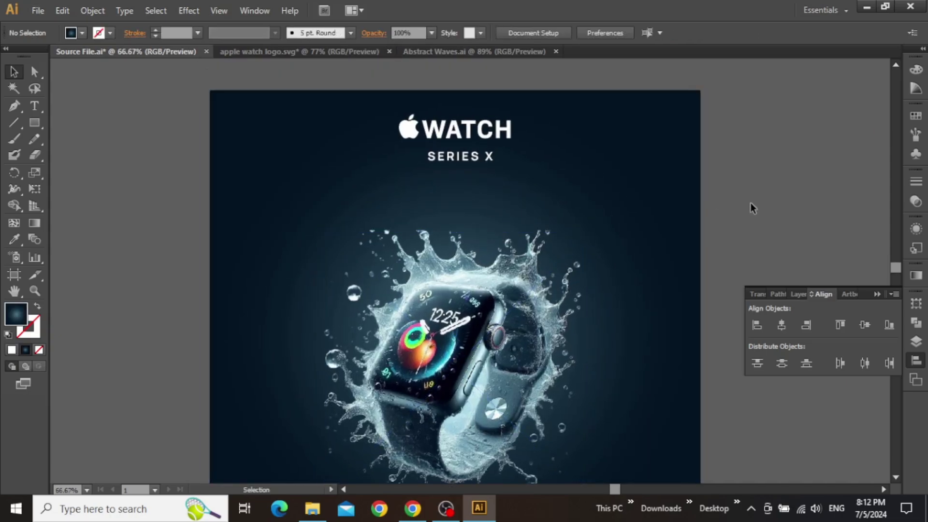
left_click_drag(750, 208, 739, 146)
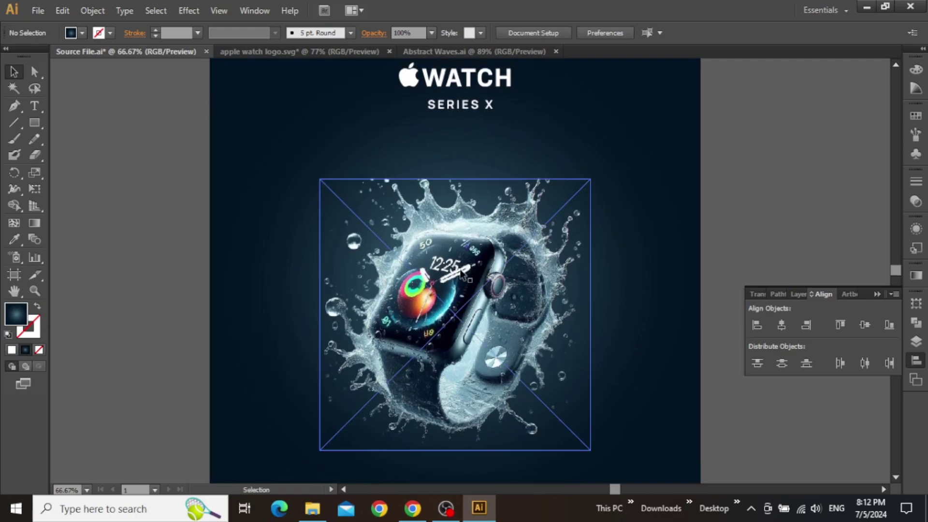
scroll(464, 268, "down", 1)
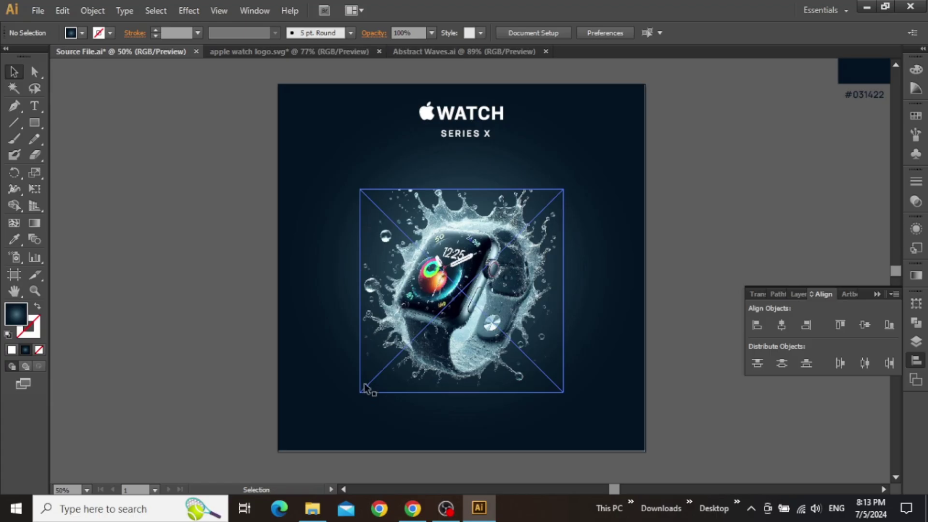
key("alt+Tab")
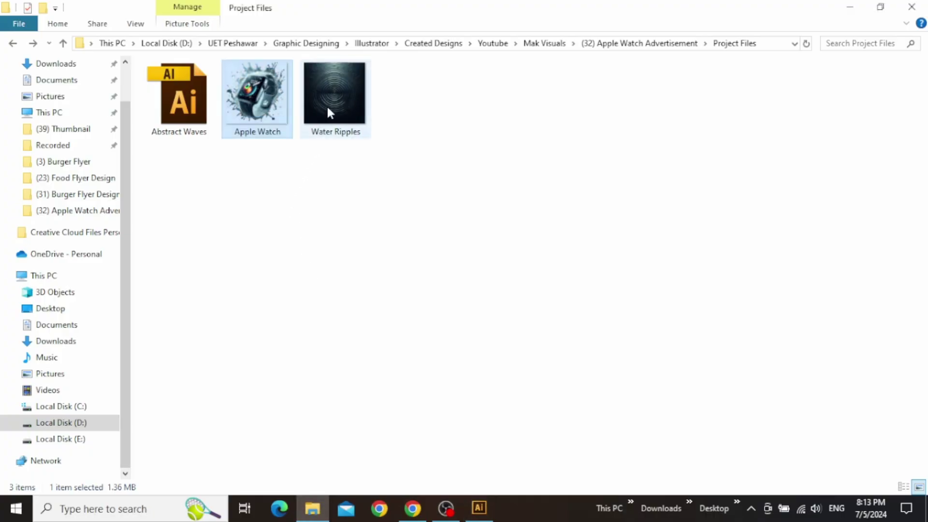
- Place the Water Ripples image and move it below the watch in the Layers panel
left_click_drag(328, 113, 441, 224)
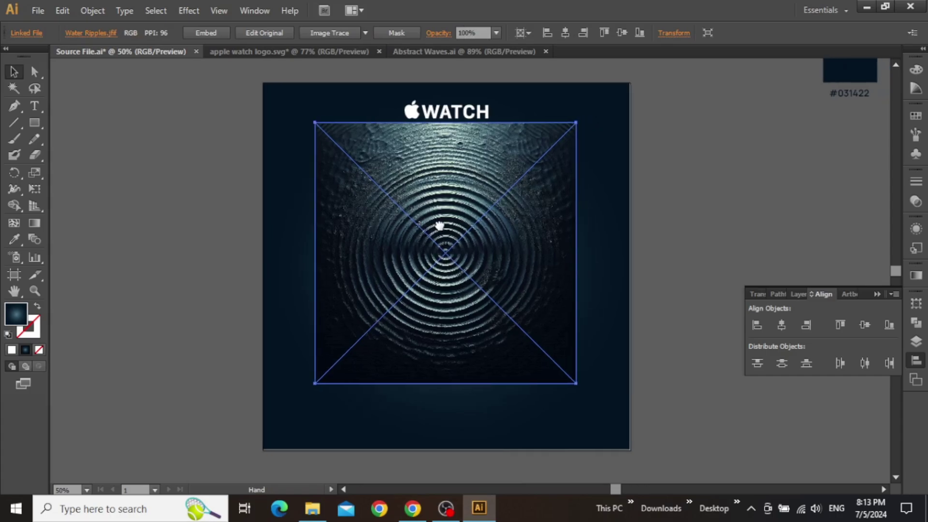
left_click(790, 294)
left_click_drag(828, 328, 832, 376)
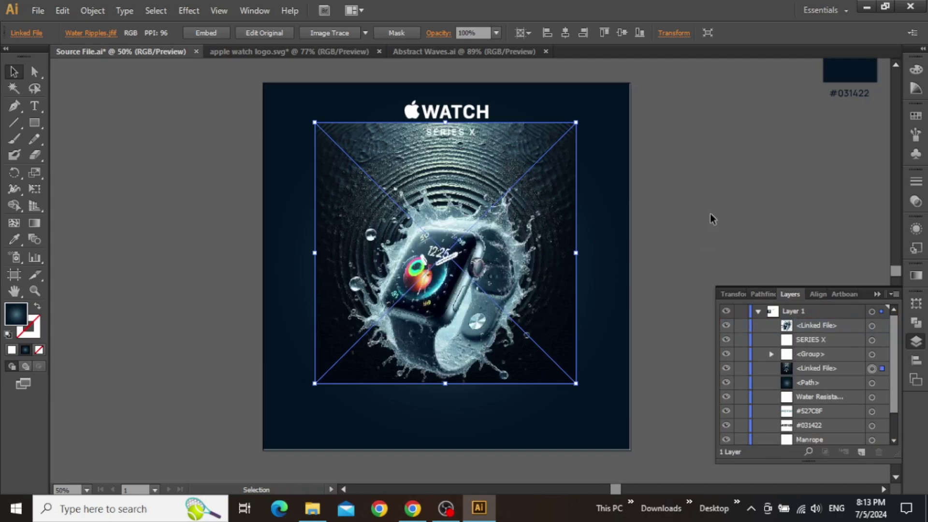
- Centre the ripples image horizontally and vertically, then enlarge it well past the artboard edges
left_click(806, 294)
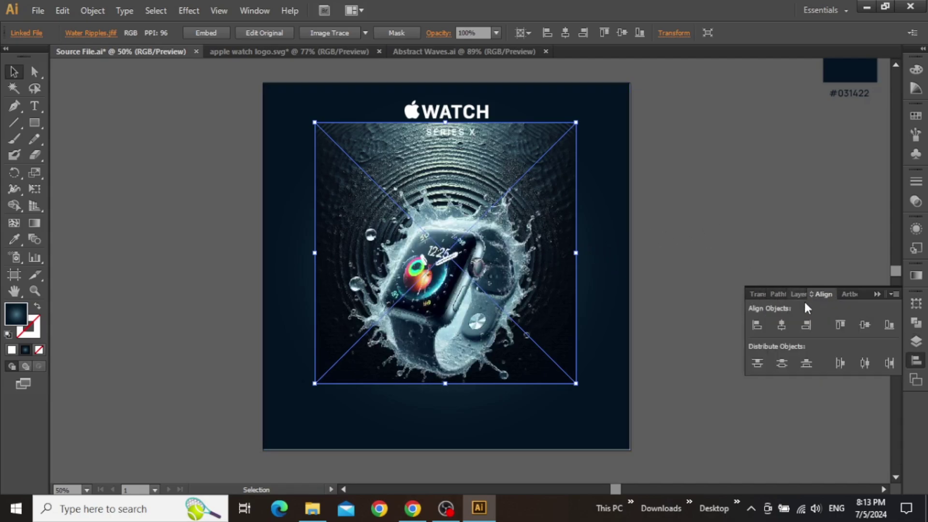
left_click(789, 325)
left_click(863, 325)
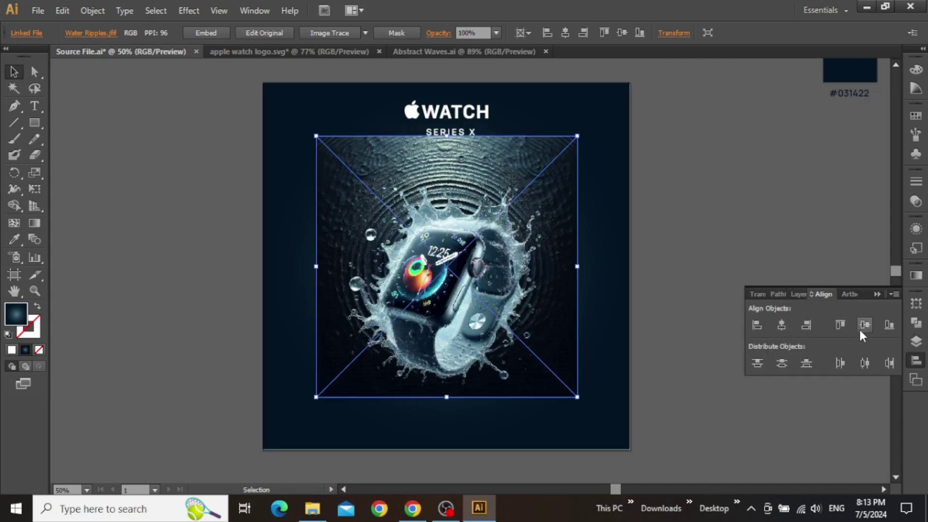
left_click_drag(576, 267, 792, 266)
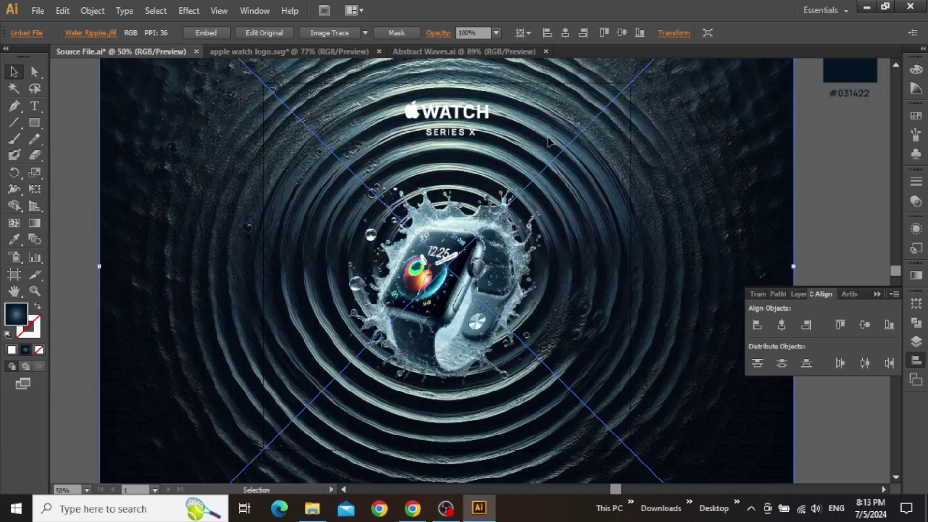
- Fade the Water Ripples image from 30% to 20%, 10%, then 9% opacity
left_click(496, 32)
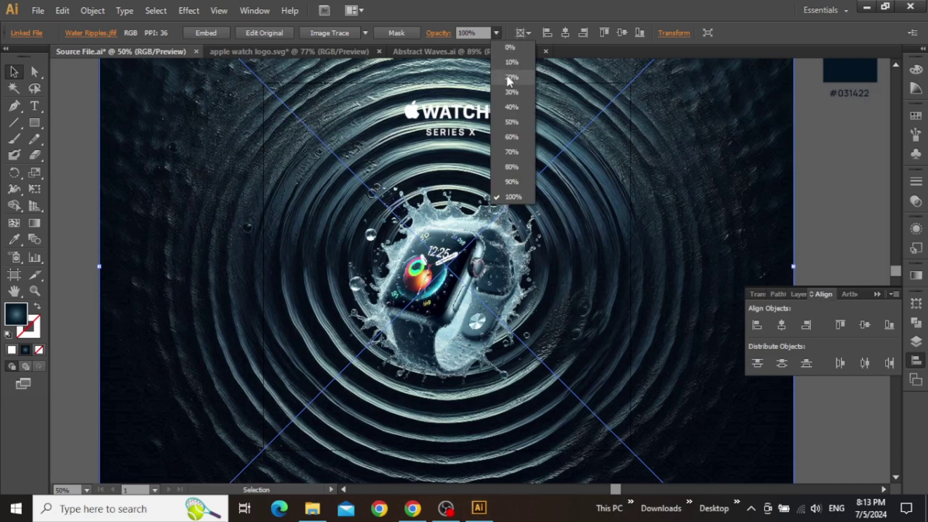
left_click(510, 92)
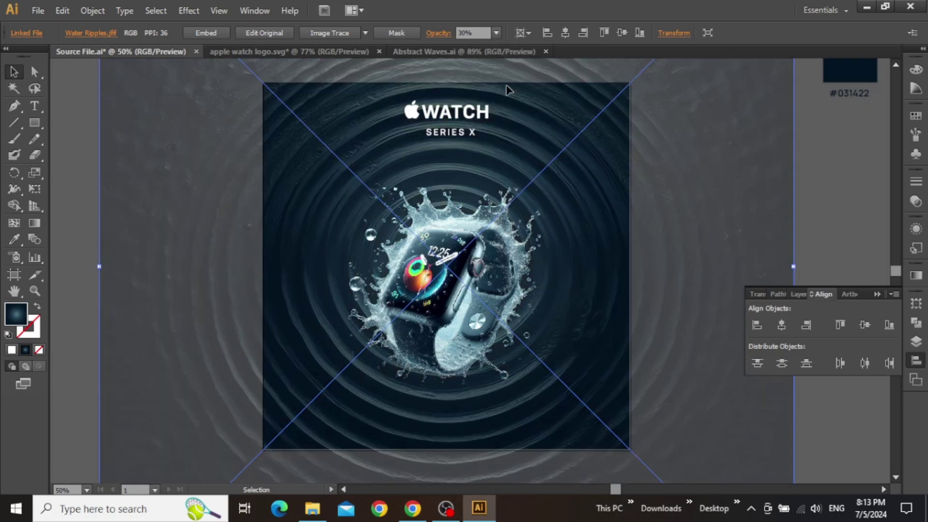
left_click(483, 34)
scroll(483, 33, "down", 1)
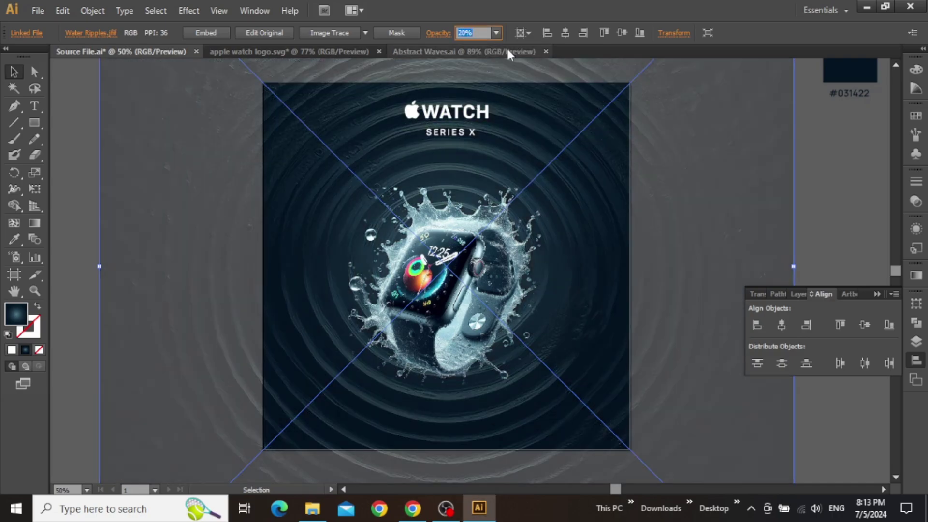
type("10")
key("Return")
type("9")
key("Return")
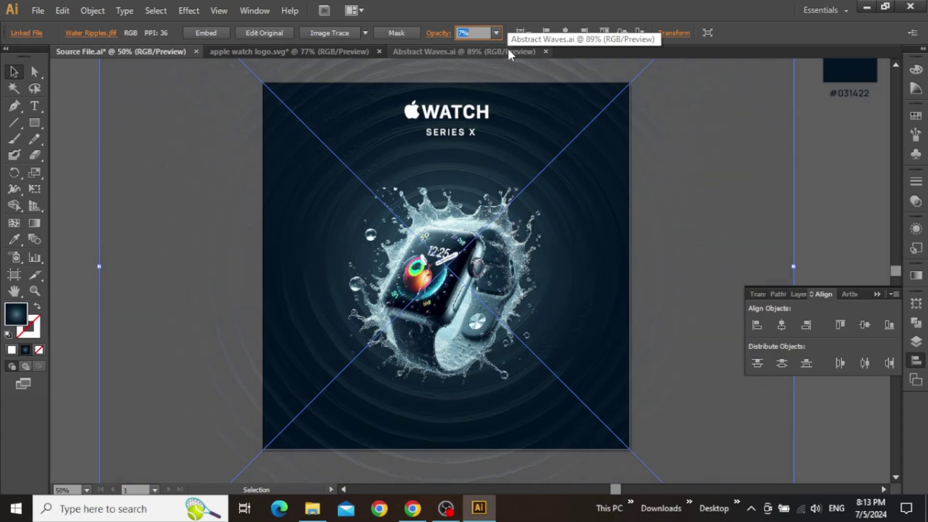
- Select only the ripples image and nudge it down three times with Shift+Down
left_click(832, 191)
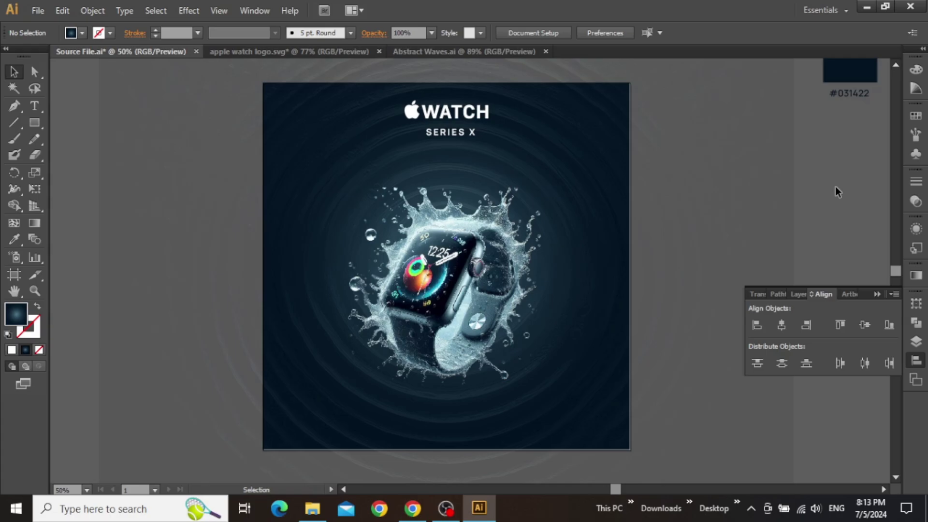
left_click(520, 232)
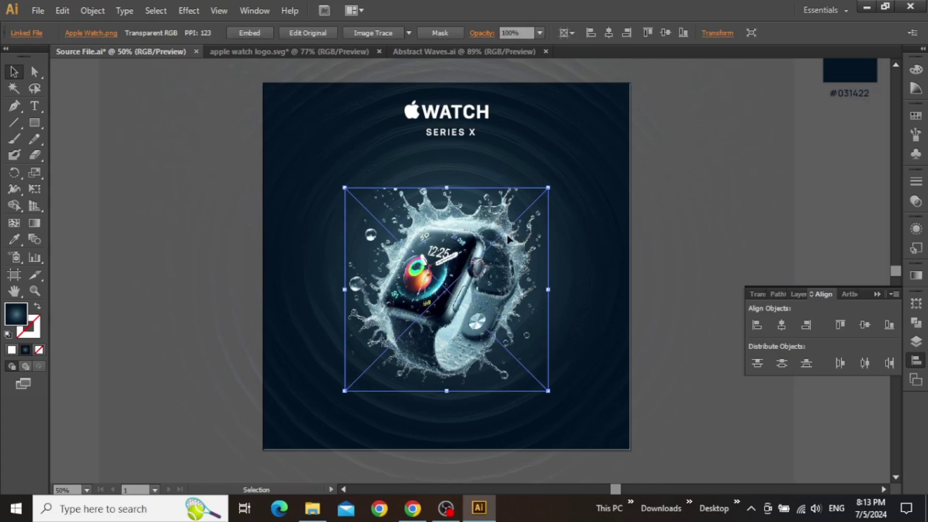
left_click(598, 228, "shift")
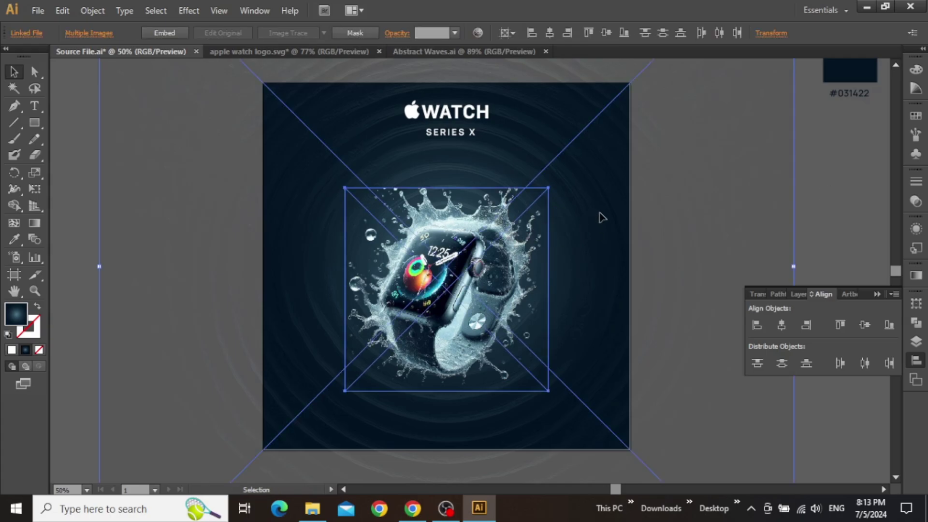
left_click(707, 211)
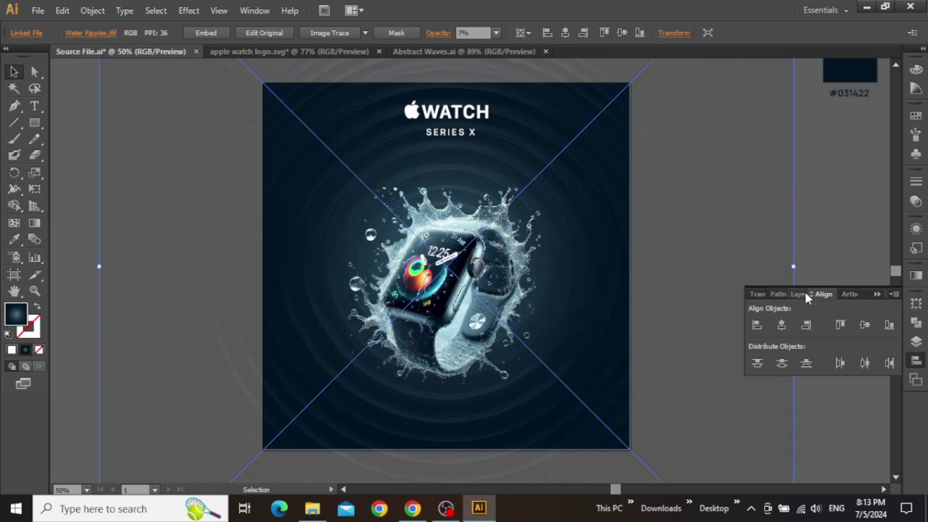
key("shift+Down")
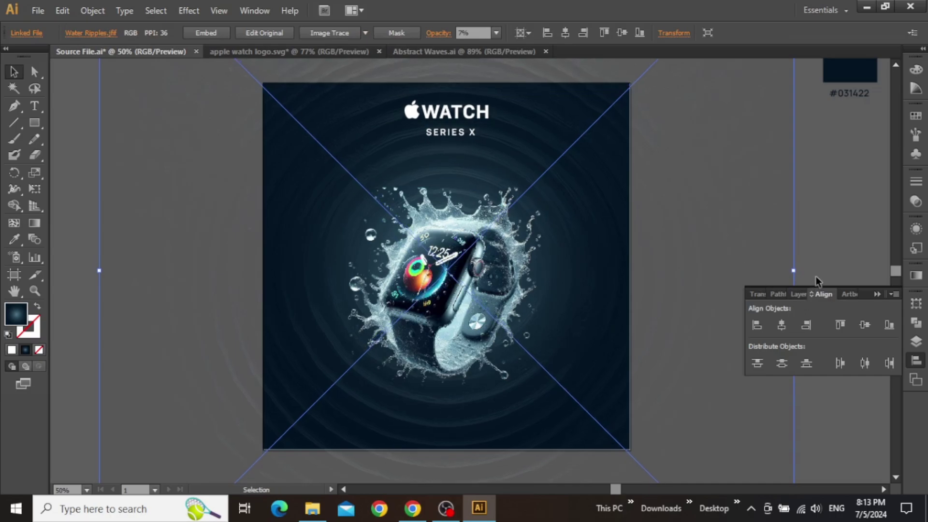
key("shift+Down")
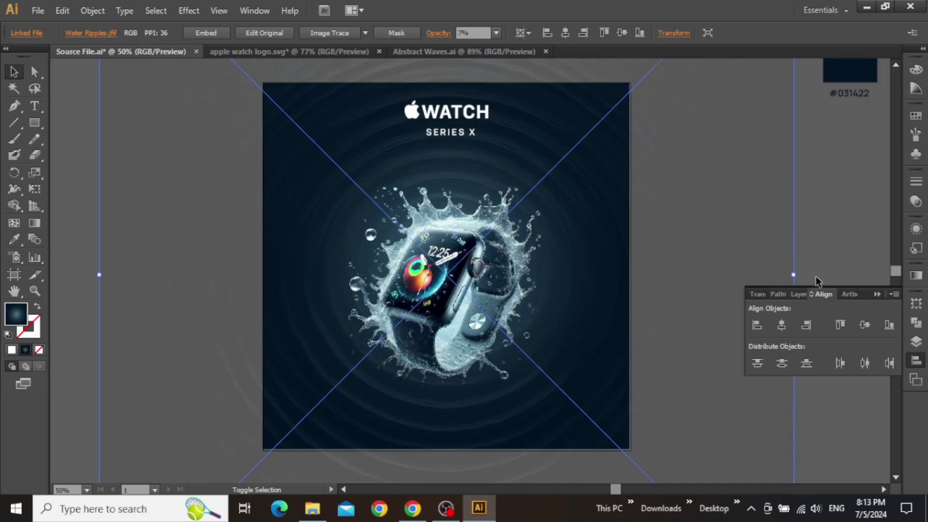
key("shift+Down")
left_click(478, 32)
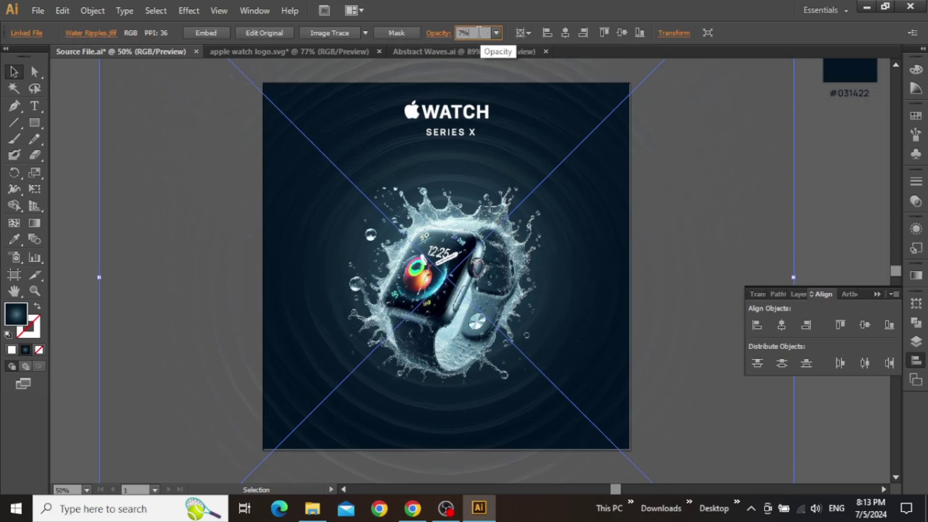
left_click(842, 172)
left_click_drag(832, 167, 830, 180)
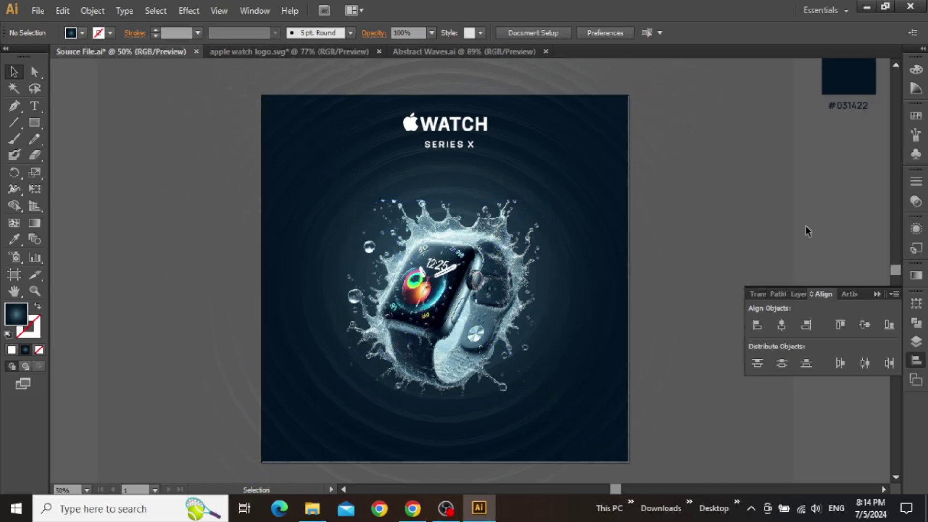
- Paste the Manrope text under SERIES X and retype it as 'Experience Innovation'
scroll(463, 182, "up", 2)
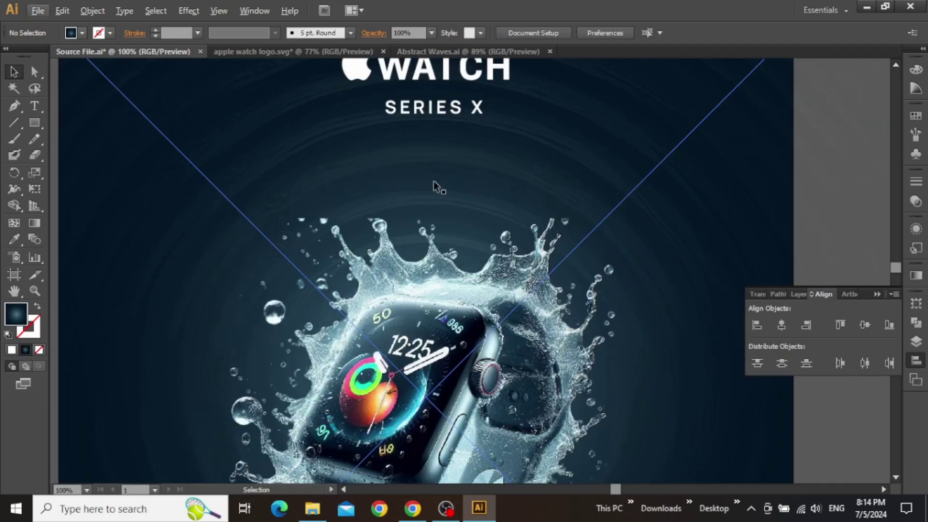
left_click_drag(425, 190, 413, 232)
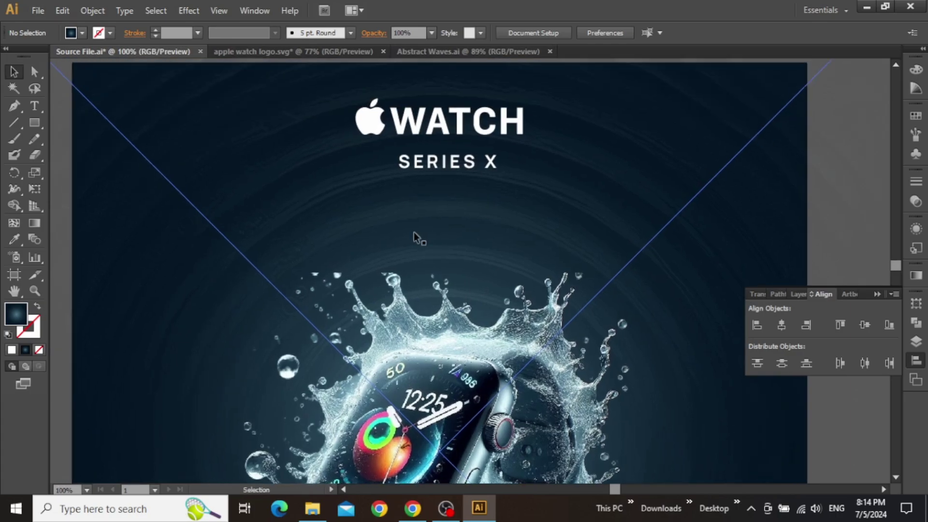
key("ctrl+v")
left_click_drag(444, 261, 416, 226)
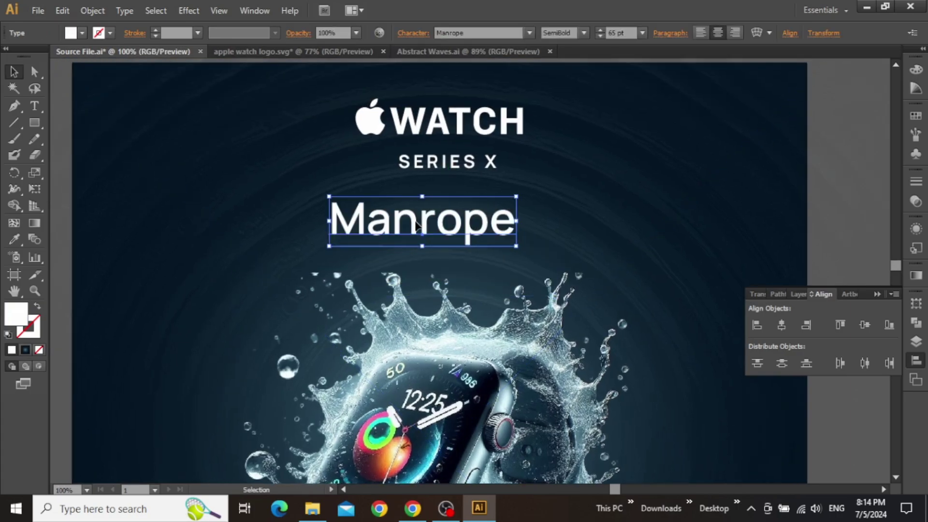
double_click(417, 227)
key("ctrl+a")
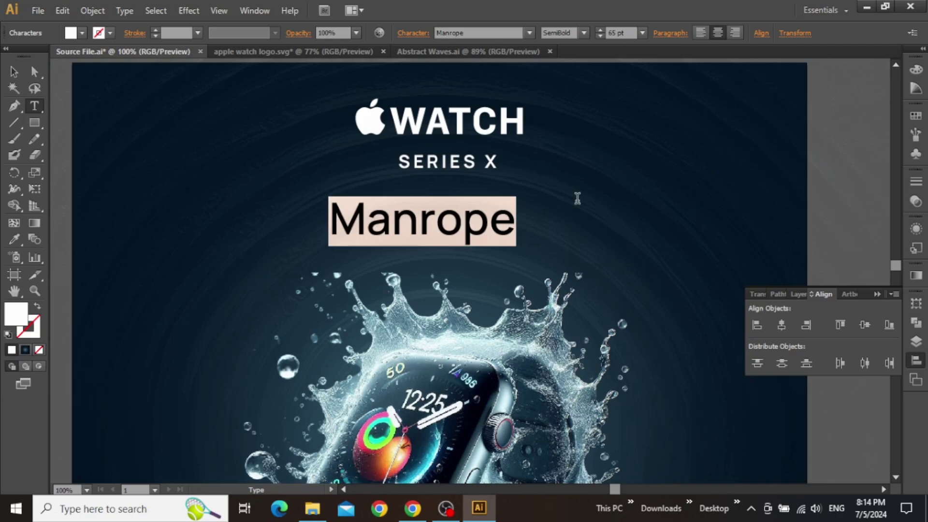
type("Experience")
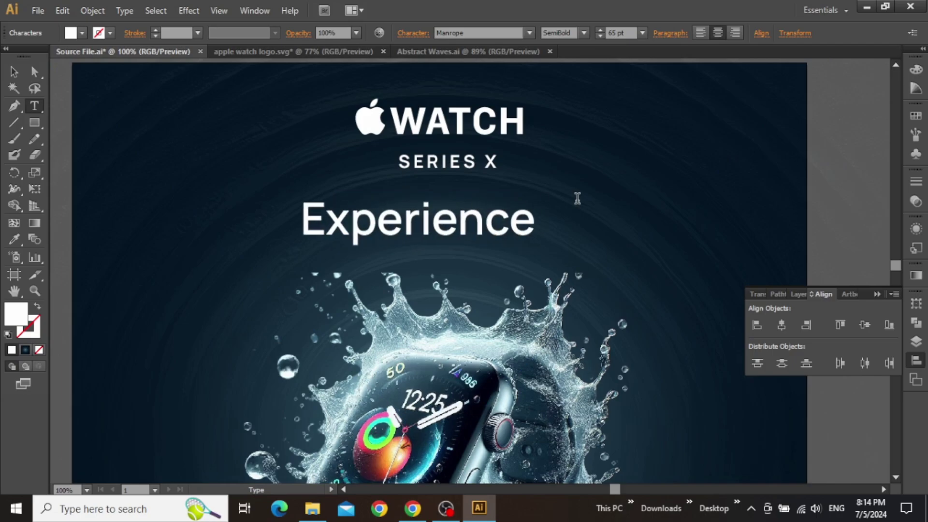
type(" Innovat")
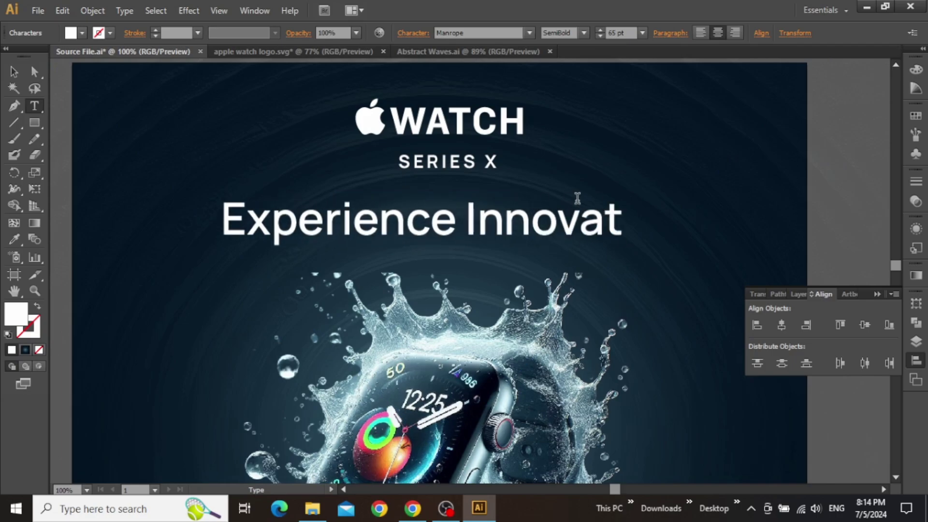
type("ion")
key("Escape")
- Centre the headline horizontally, nudge it down and set its size to 64 pt
scroll(578, 203, "down", 1)
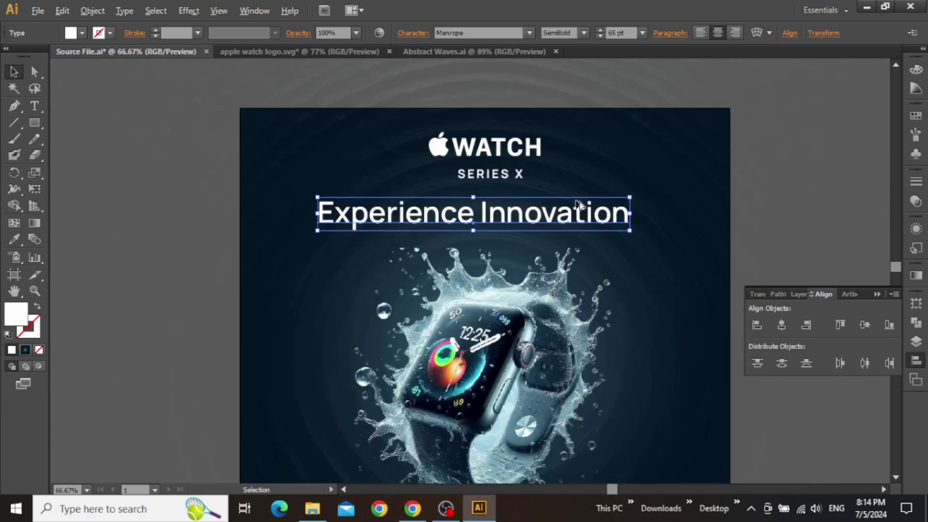
left_click(782, 330)
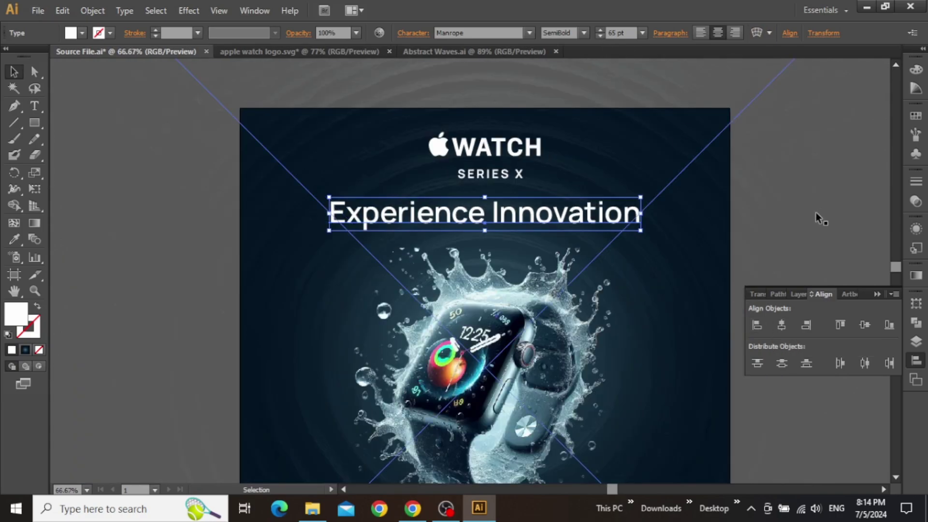
key("Down")
key("Down")
key("Down")
key("Down")
key("Down")
key("Down")
key("Down")
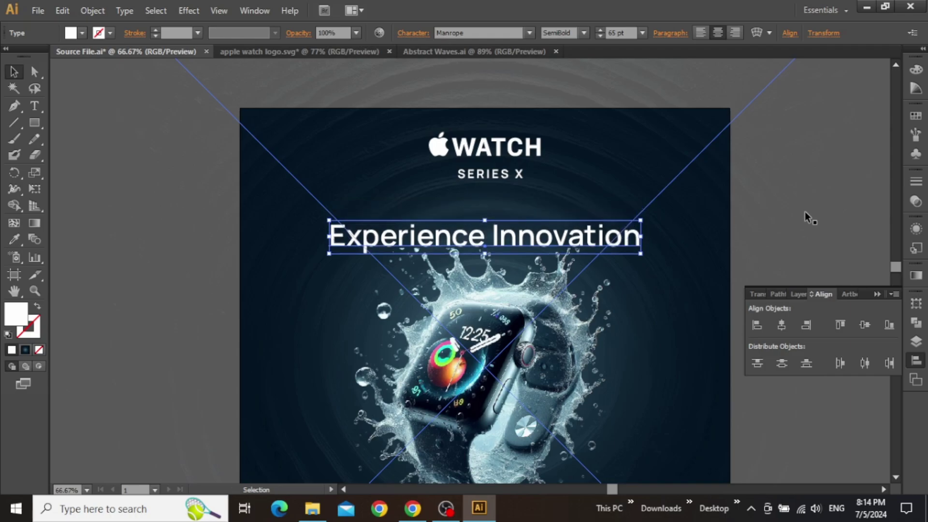
left_click(622, 32)
key("Down")
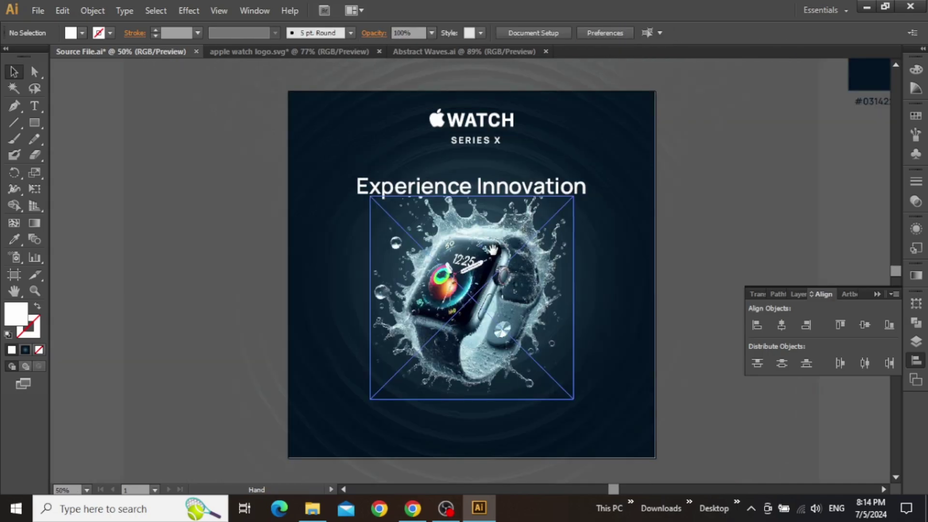
- Paste the two-line feature text into a new text box below the watch
left_click_drag(493, 250, 493, 227)
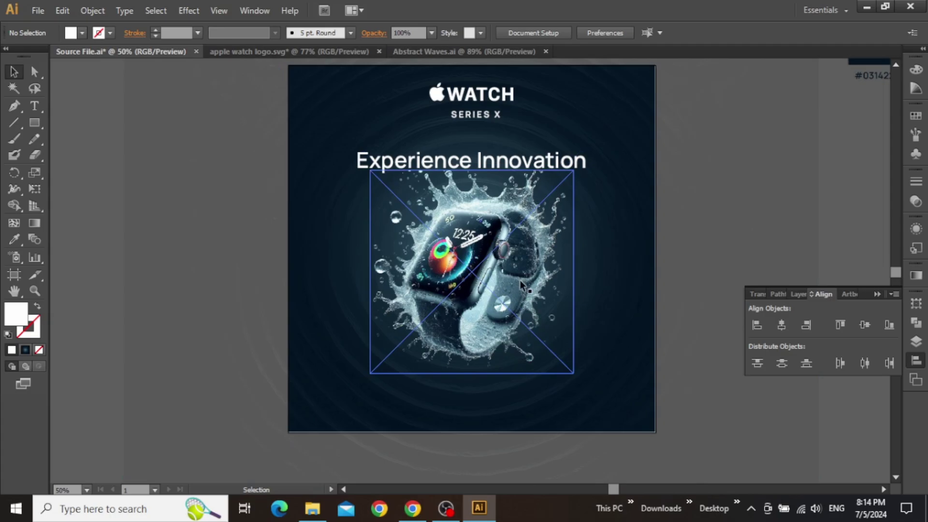
scroll(525, 290, "up", 1)
left_click_drag(443, 392, 448, 312)
scroll(440, 320, "up", 1)
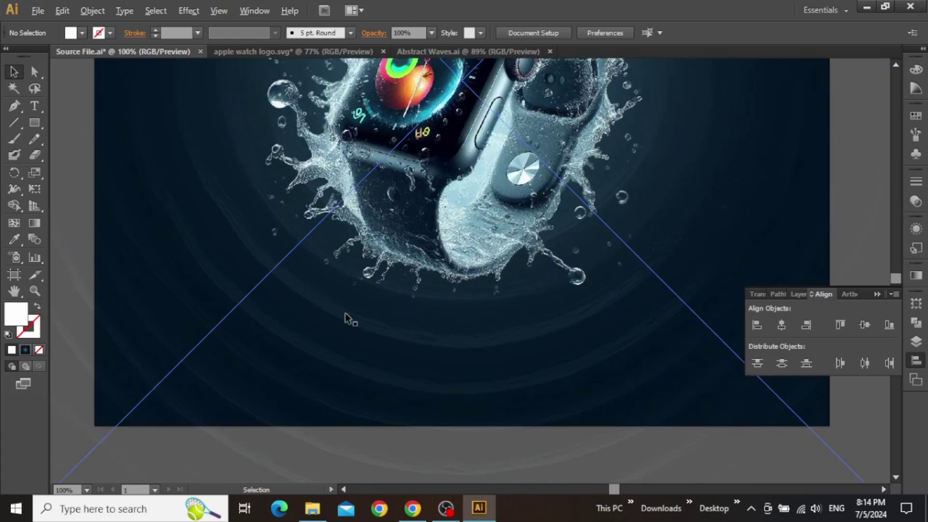
left_click(391, 347)
key("t")
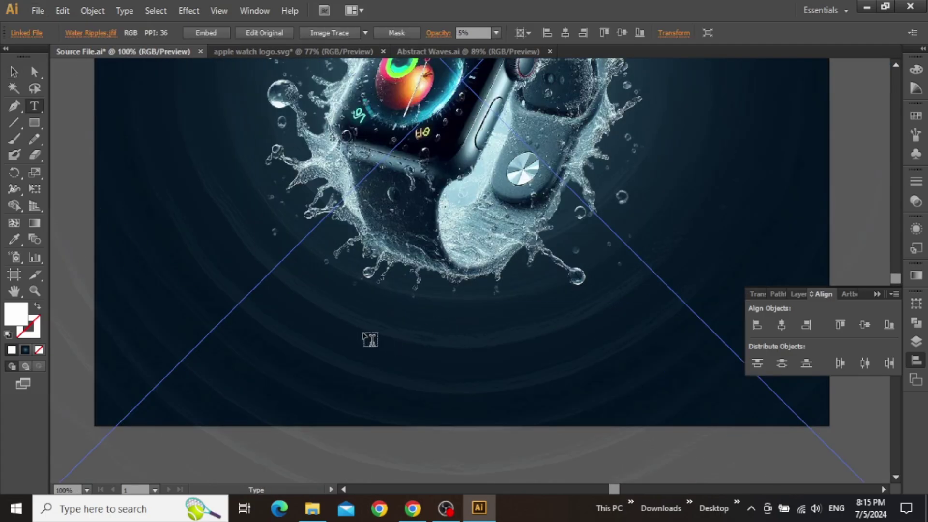
left_click(364, 333)
type("Water Resistance | Seamless Connectivity | Advanced Health Monitoring Fitness Tracking | Large Retina Display | Customizable Watch Faces")
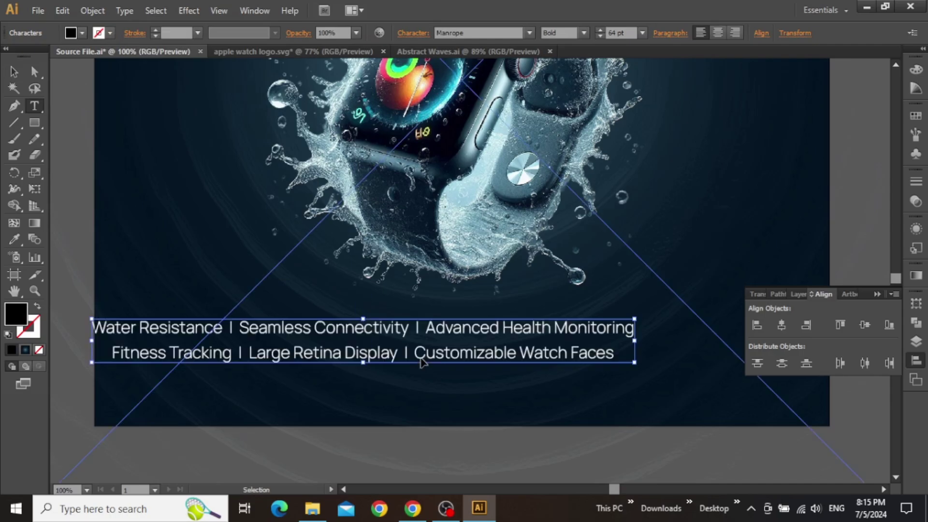
key("Escape")
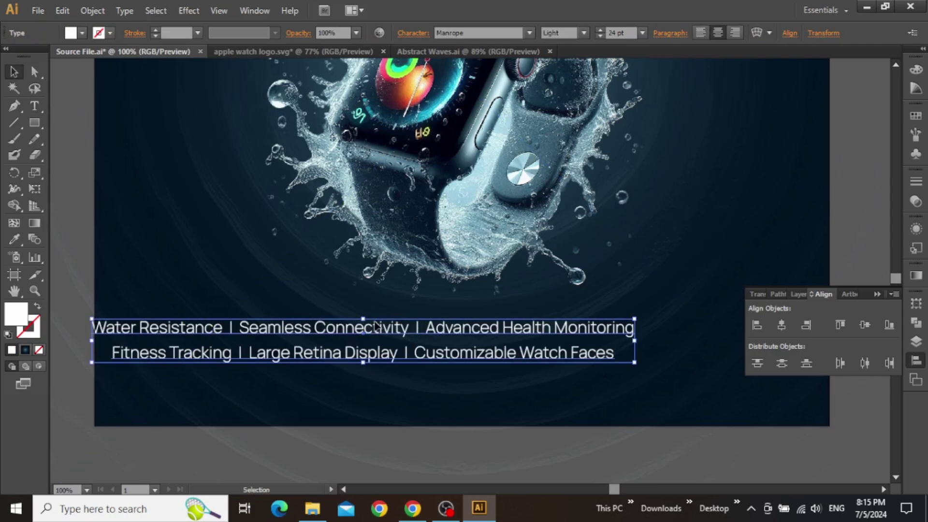
- Move the feature list under the watch, centre it horizontally and nudge it up
left_click_drag(374, 328, 463, 311)
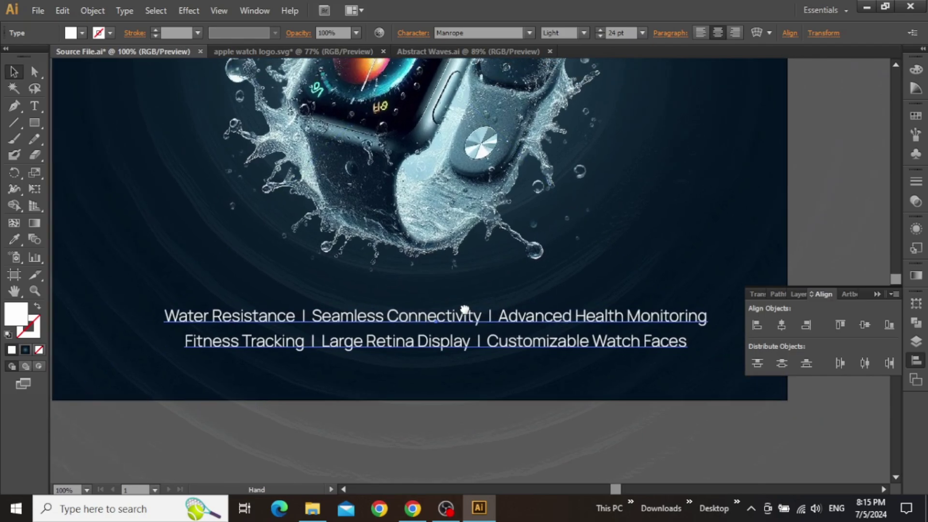
left_click(777, 322)
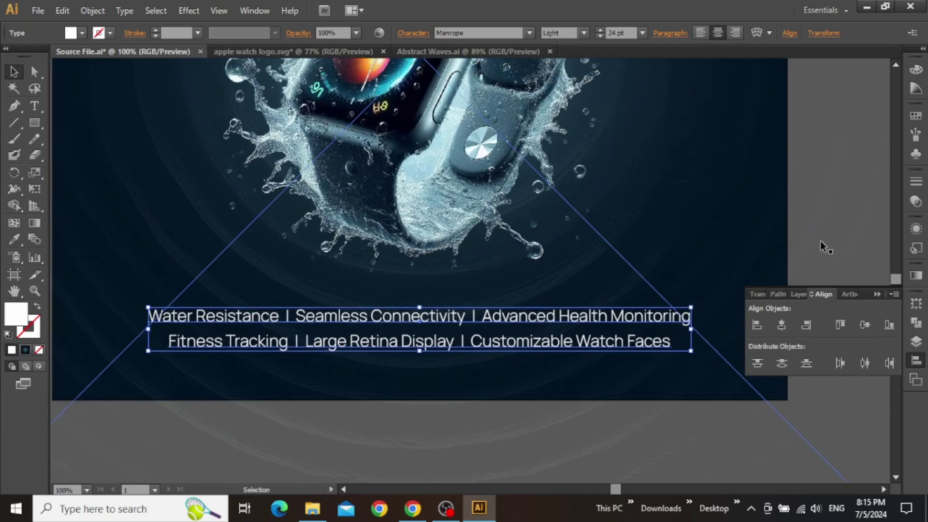
key("Up")
key("Up")
key("Up")
key("Up")
key("Up")
key("Up")
key("Up")
key("Up")
key("Up")
key("Up")
key("Up")
key("Up")
key("Up")
key("Up")
key("Up")
key("Up")
key("Up")
key("Up")
key("Up")
key("Up")
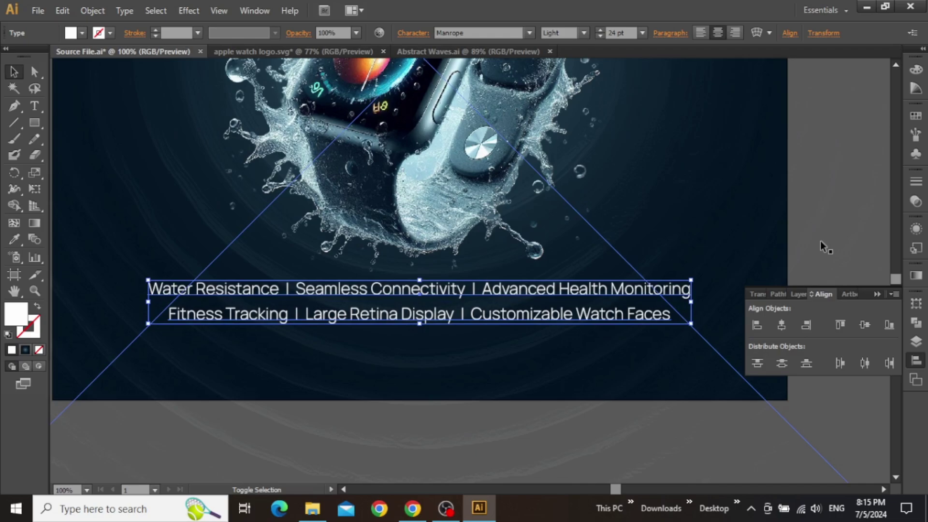
key("ctrl+minus")
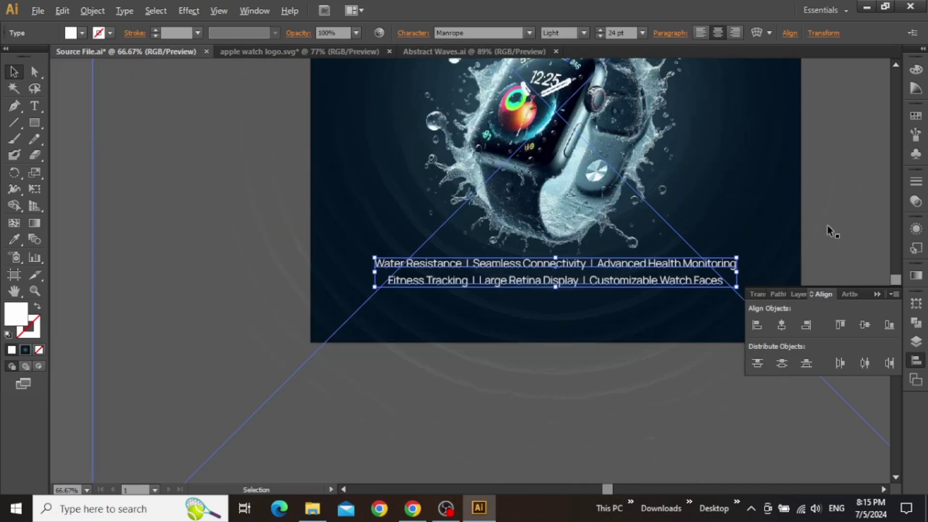
- Scale the watch image down slightly and nudge it upward
left_click_drag(677, 175, 566, 322)
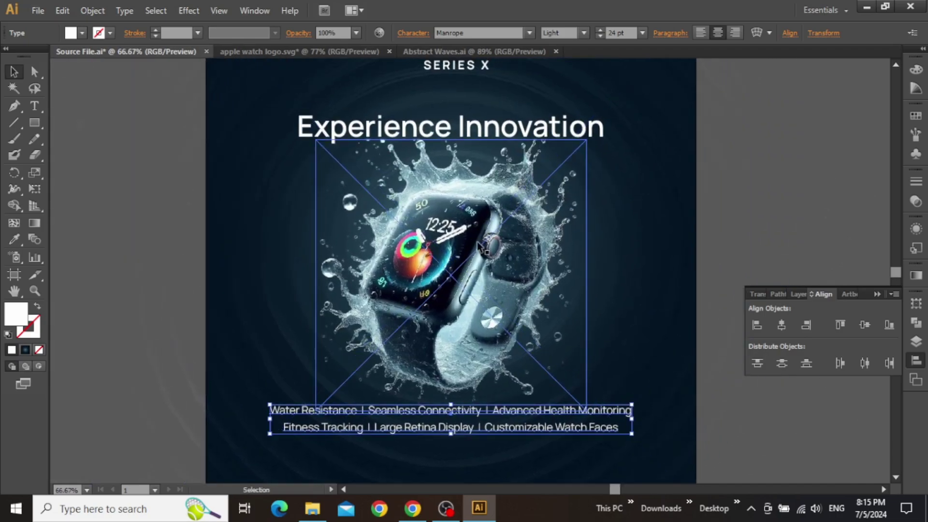
left_click(513, 256)
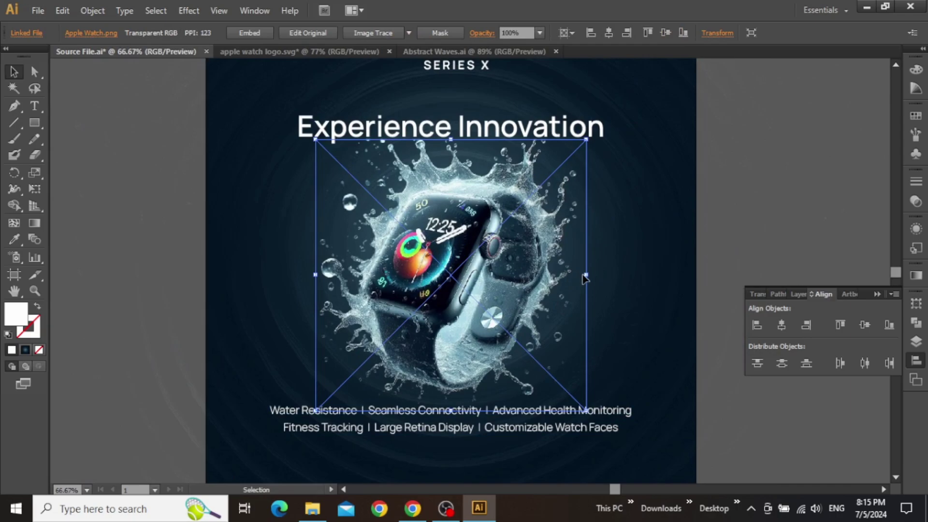
left_click_drag(586, 274, 581, 274)
key("shift+Up")
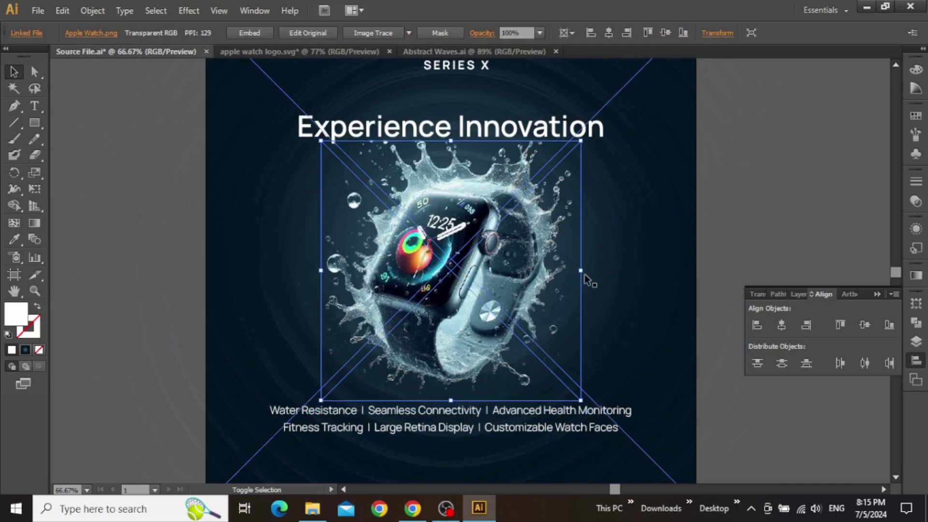
key("Up")
key("Up")
key("Up")
key("Up")
key("Up")
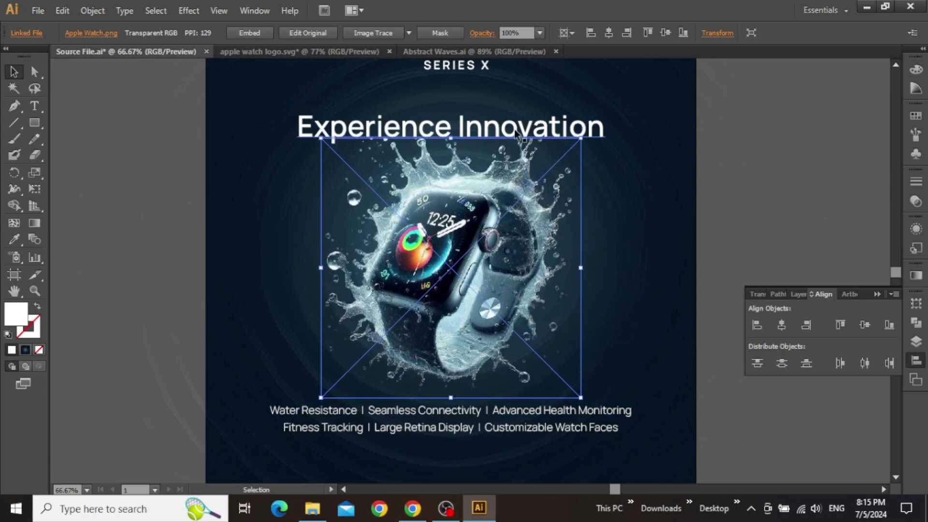
- Nudge the two-line feature text upward beneath the watch
left_click(515, 131)
left_click_drag(657, 183, 659, 235)
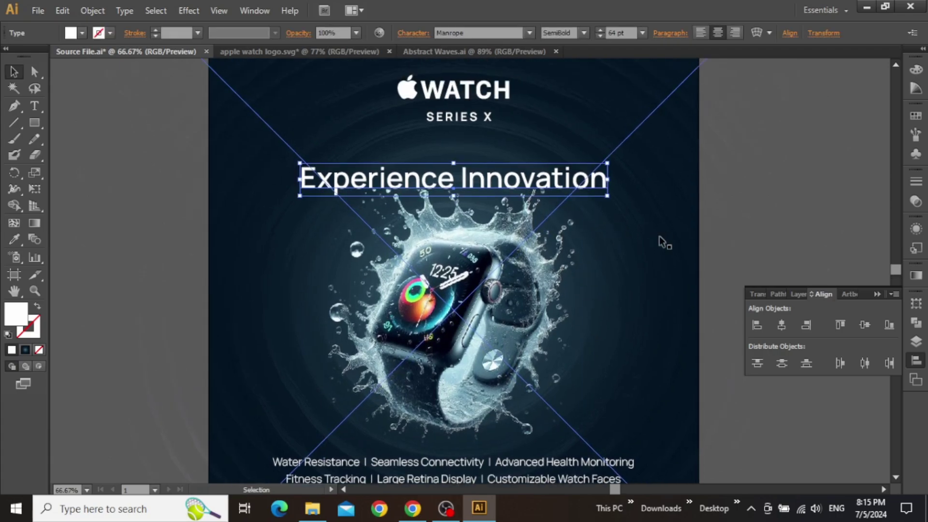
left_click(552, 236)
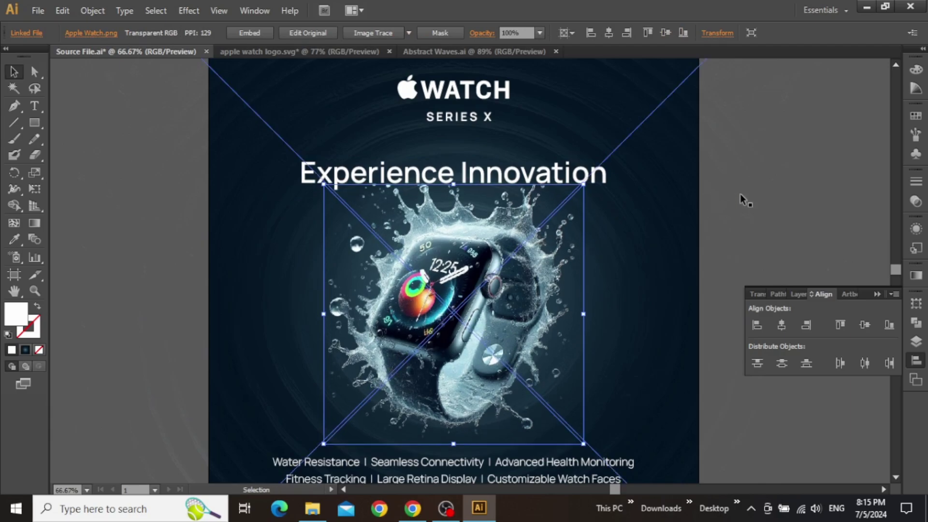
scroll(741, 193, "down", 1)
left_click_drag(741, 254, 701, 195)
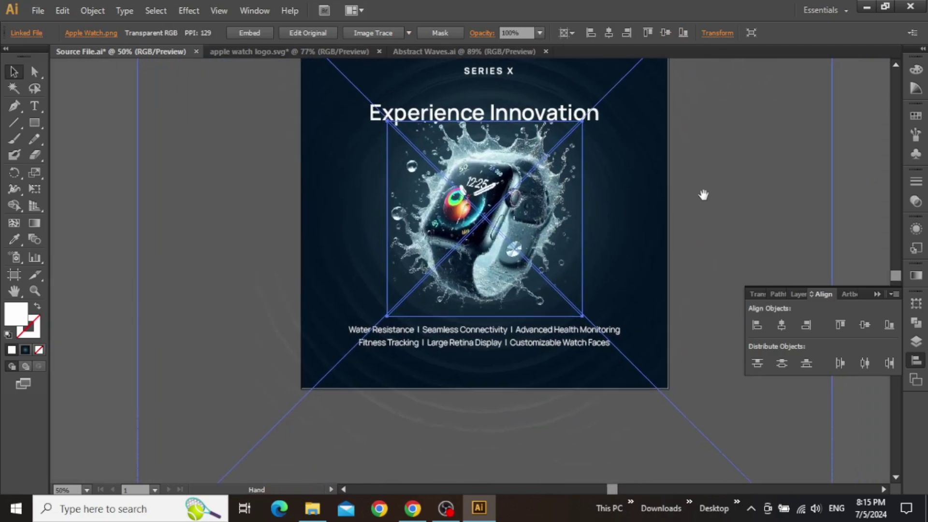
left_click(549, 355)
left_click(550, 344)
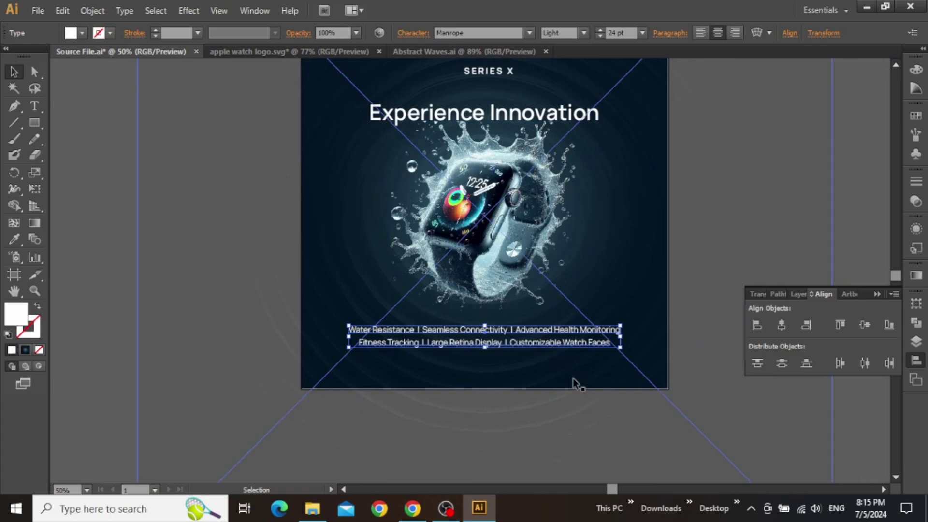
key("shift+Up")
key("Up")
key("Up")
key("Up")
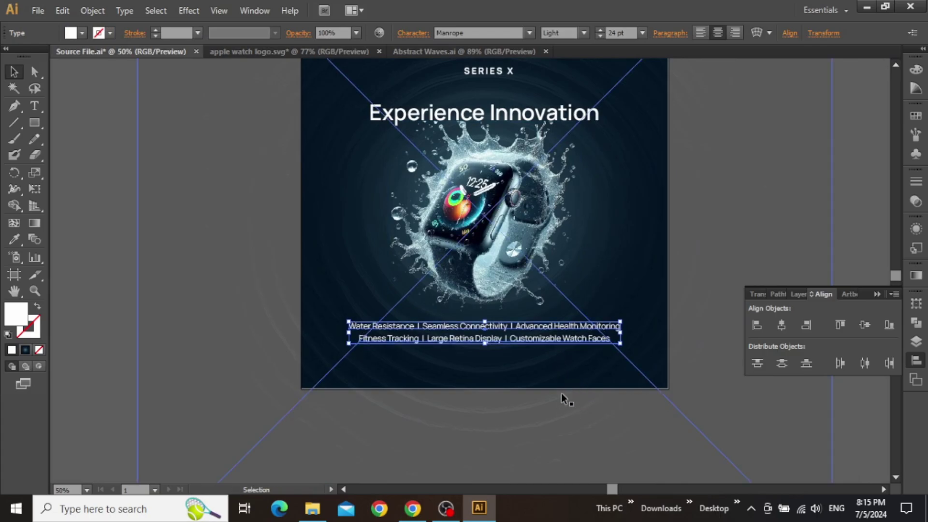
left_click(566, 399)
scroll(501, 402, "up", 2)
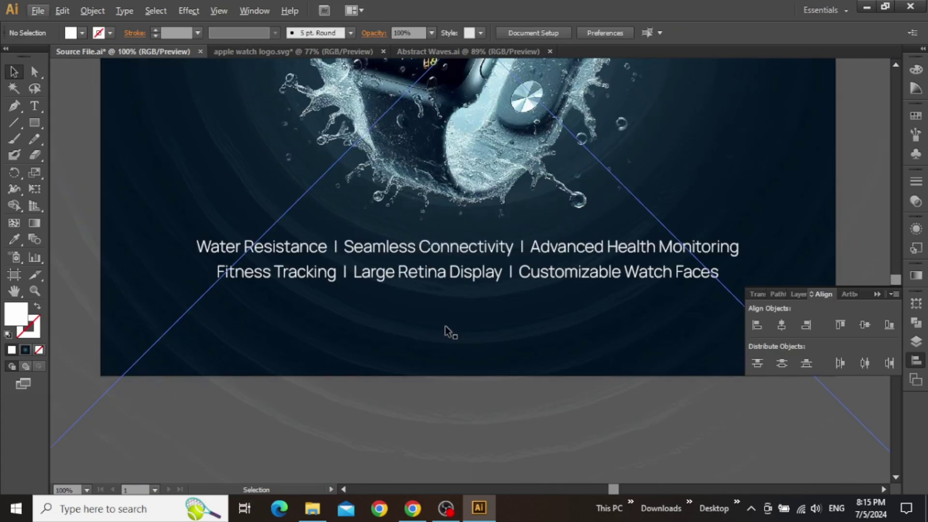
left_click(436, 274)
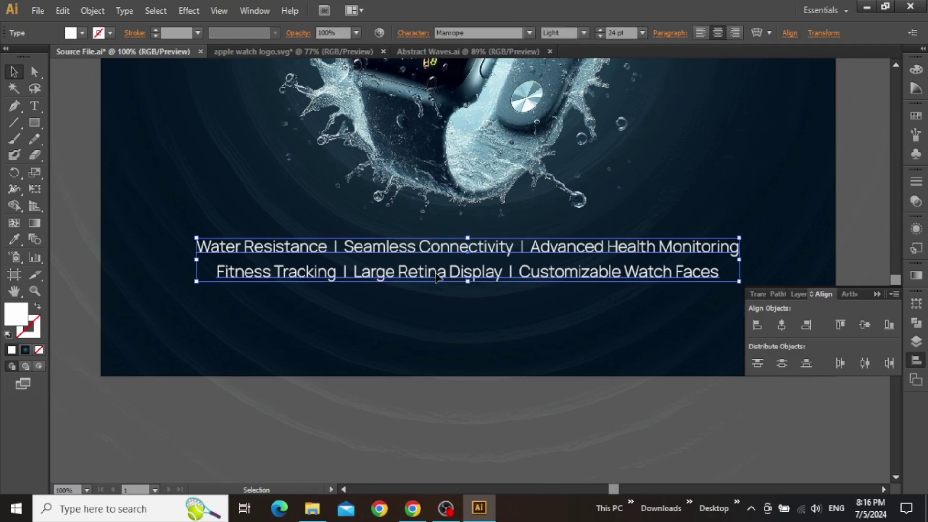
left_click_drag(439, 276, 451, 342)
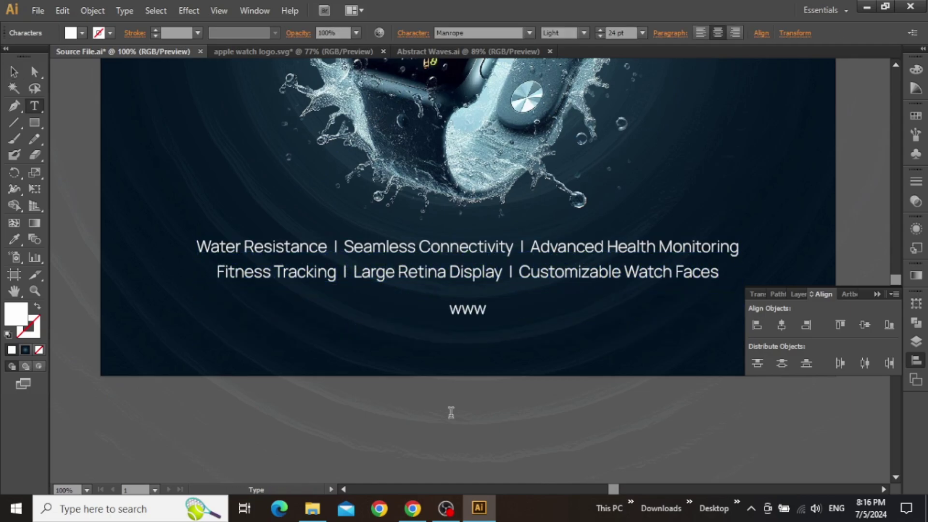
type(".apple.com")
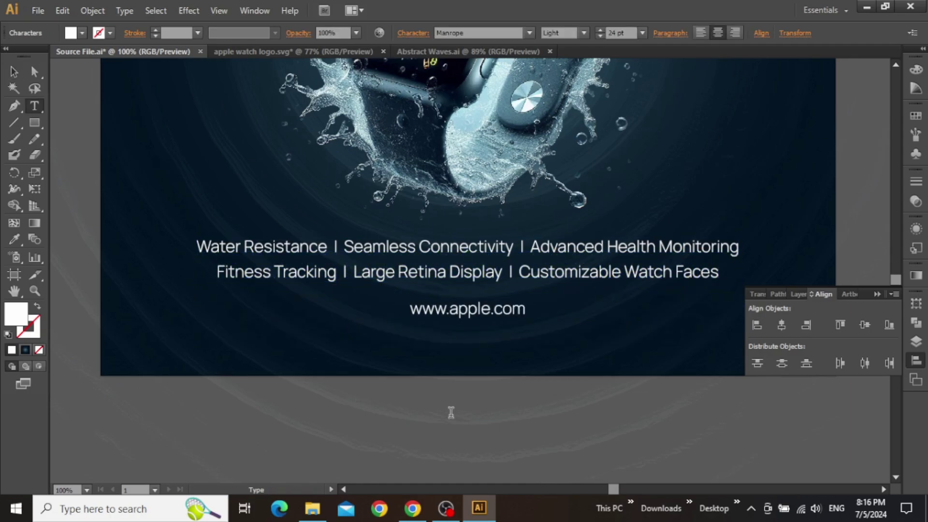
key("Escape")
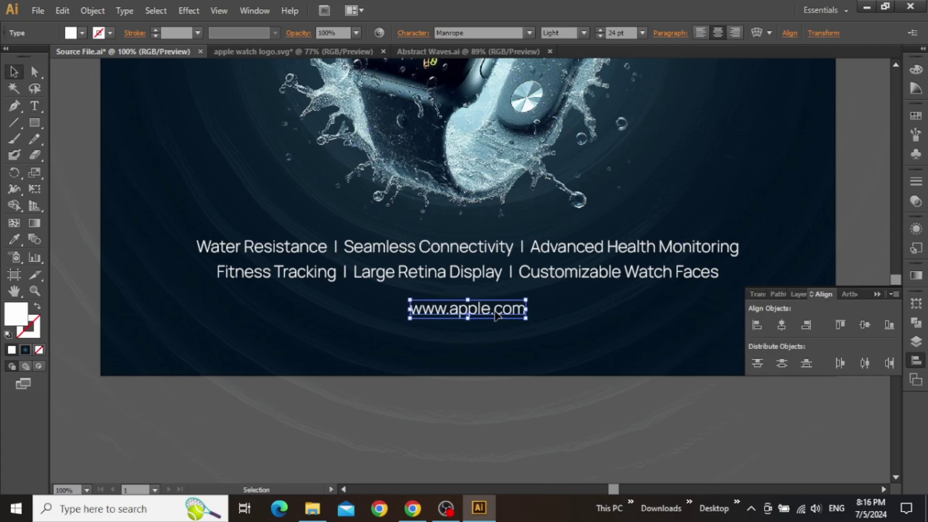
left_click_drag(496, 314, 496, 333)
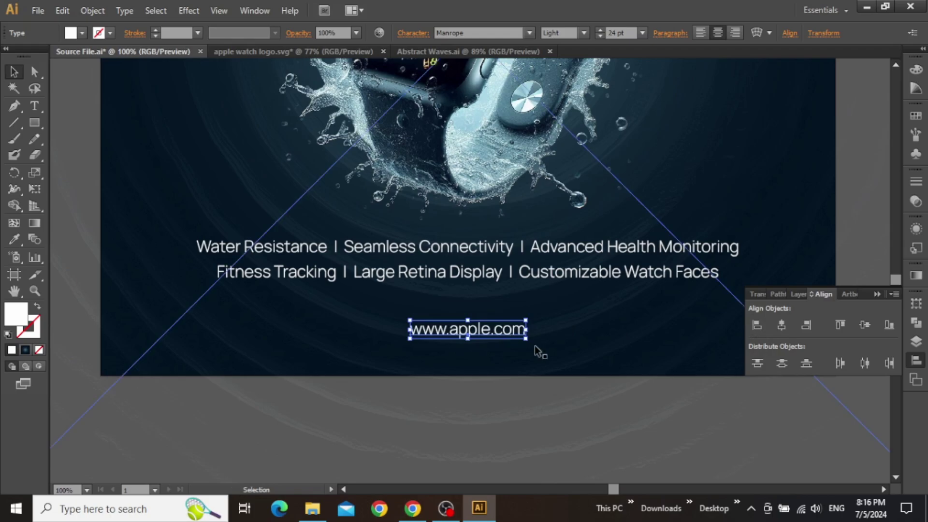
left_click(415, 37)
left_click(408, 113)
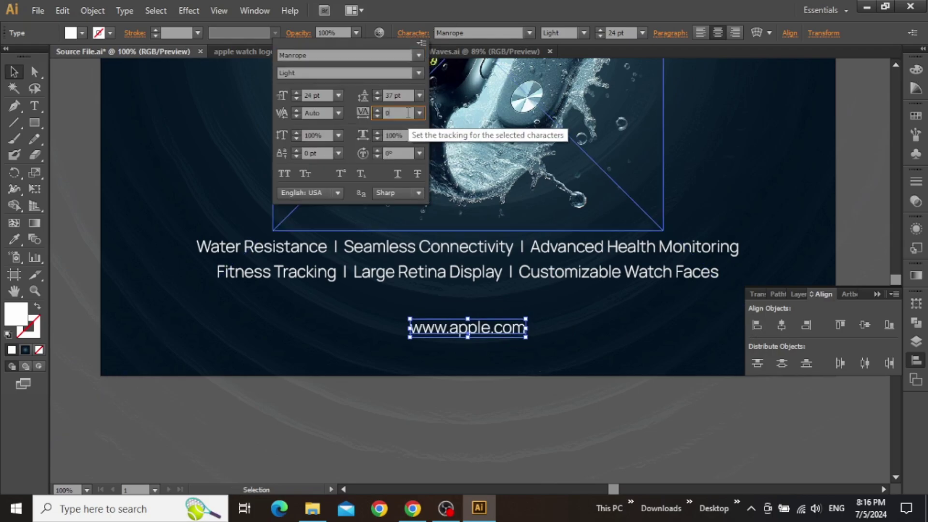
key("shift+Up")
key("Up")
key("Up")
key("Up")
key("Up")
key("Up")
key("Up")
key("Up")
key("Up")
key("Up")
key("Up")
key("Up")
key("Up")
key("Up")
key("Up")
key("Up")
key("Up")
key("Up")
key("Up")
key("Up")
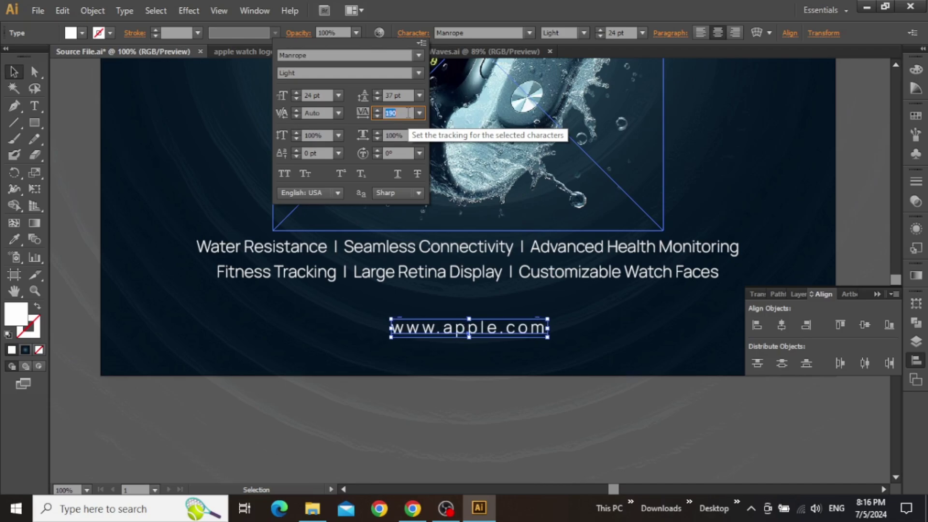
key("Escape")
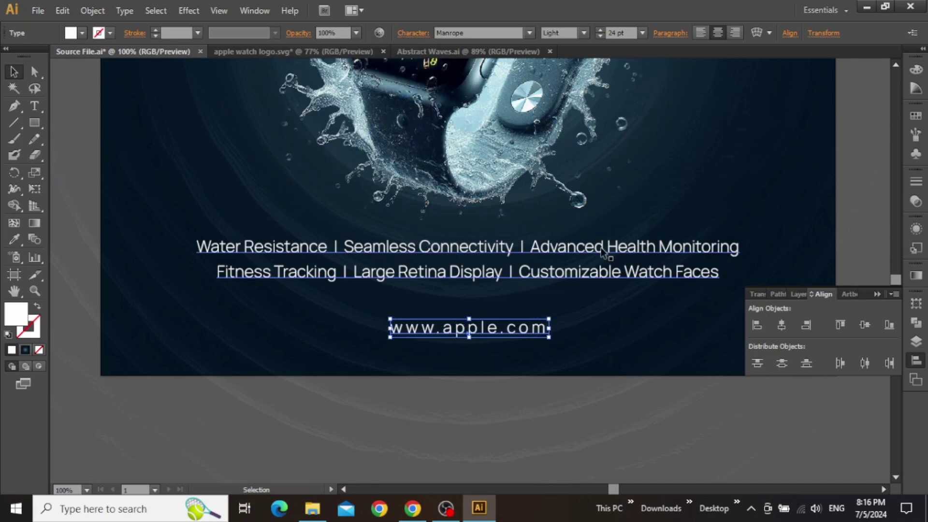
scroll(613, 233, "down", 2)
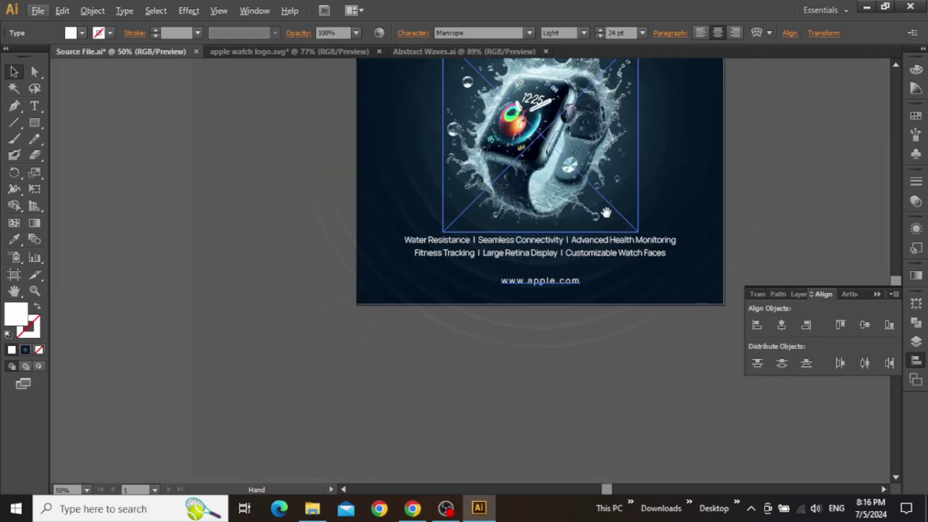
left_click_drag(606, 210, 506, 358)
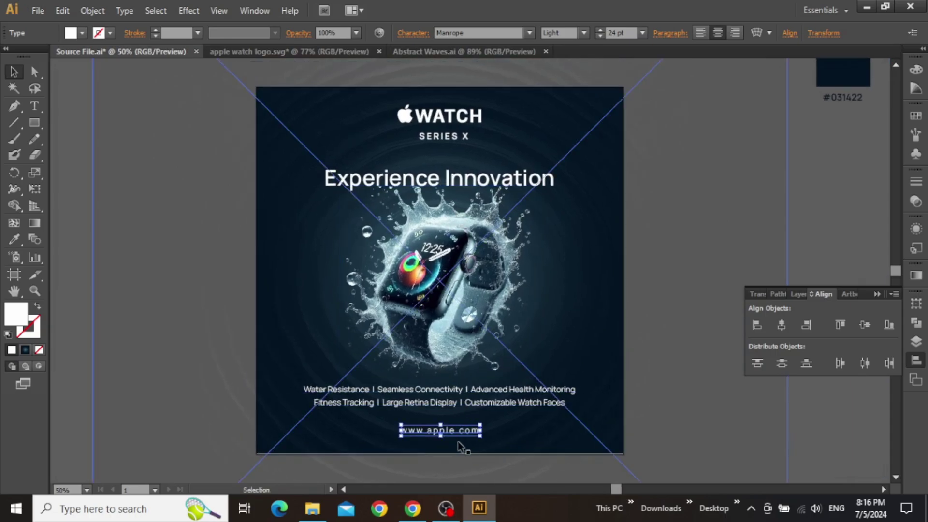
key("Down")
key("Down")
key("Down")
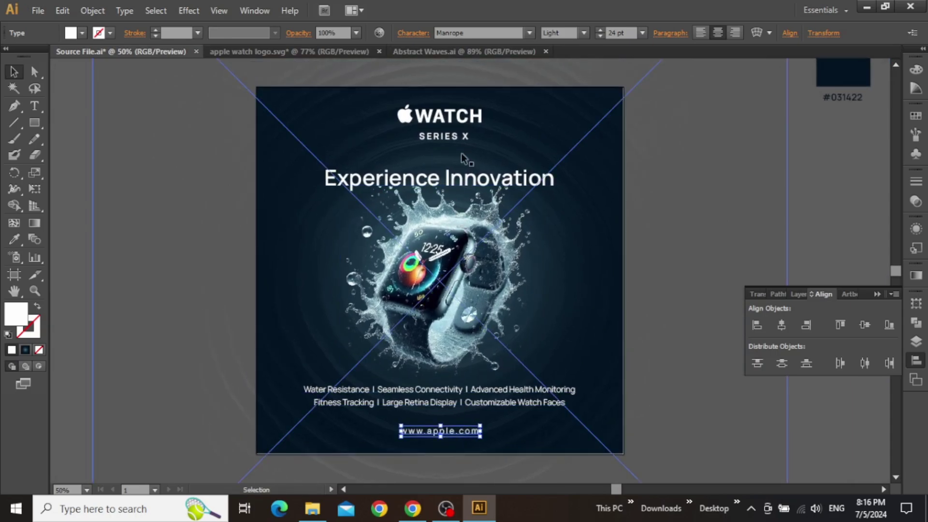
key("ctrl+z")
key("ctrl+shift+a")
left_click_drag(713, 223, 737, 211)
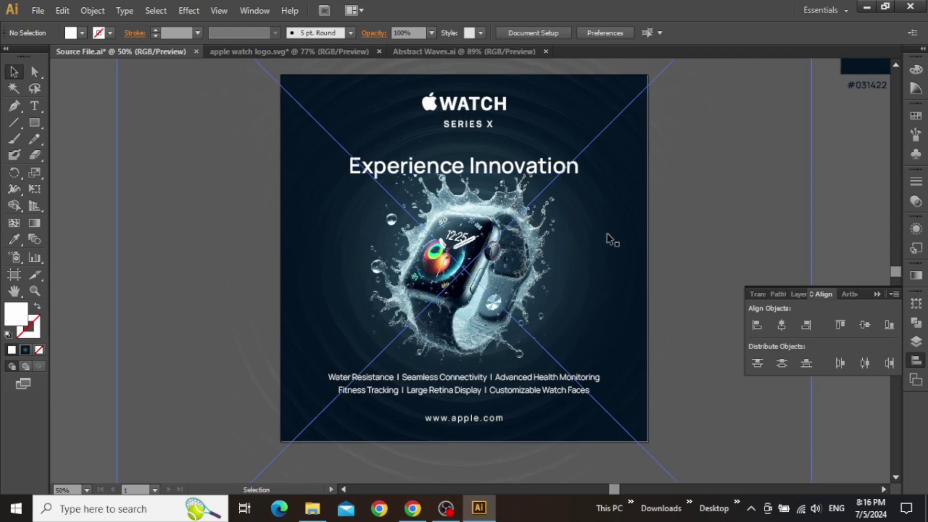
- Copy the wave artwork from Abstract Waves.ai and paste it into the poster
left_click(413, 52)
left_click(384, 166)
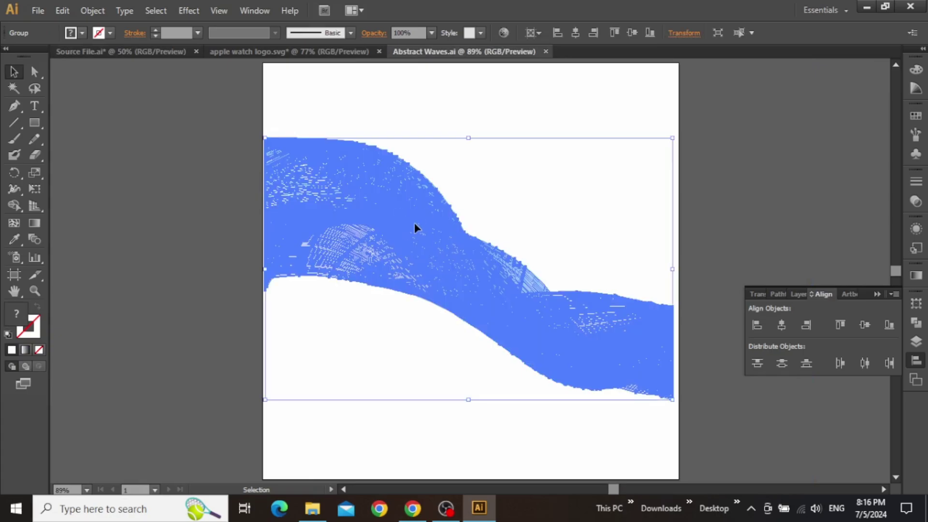
key("ctrl")
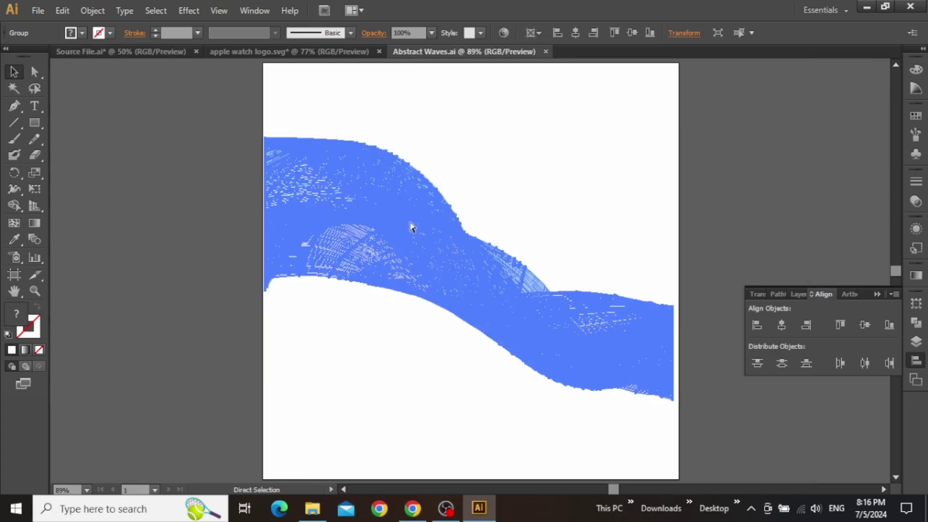
left_click(135, 52)
key("ctrl+v")
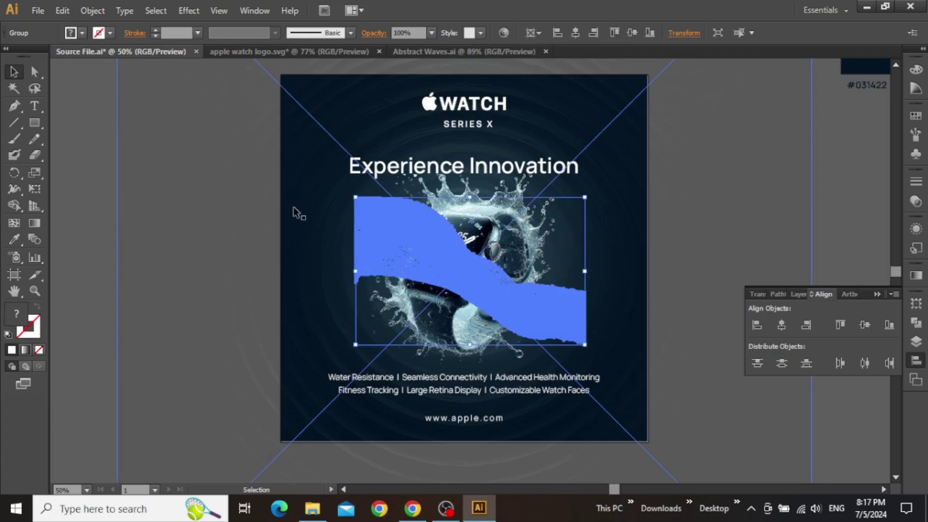
- Enlarge the pasted wave and move it right and down over the watch
scroll(431, 269, "right", 3)
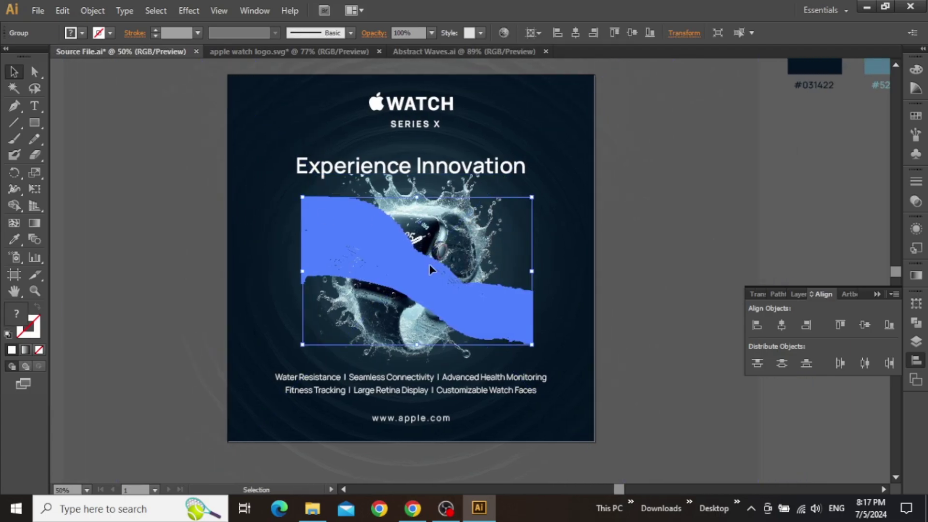
key("ctrl+semicolon")
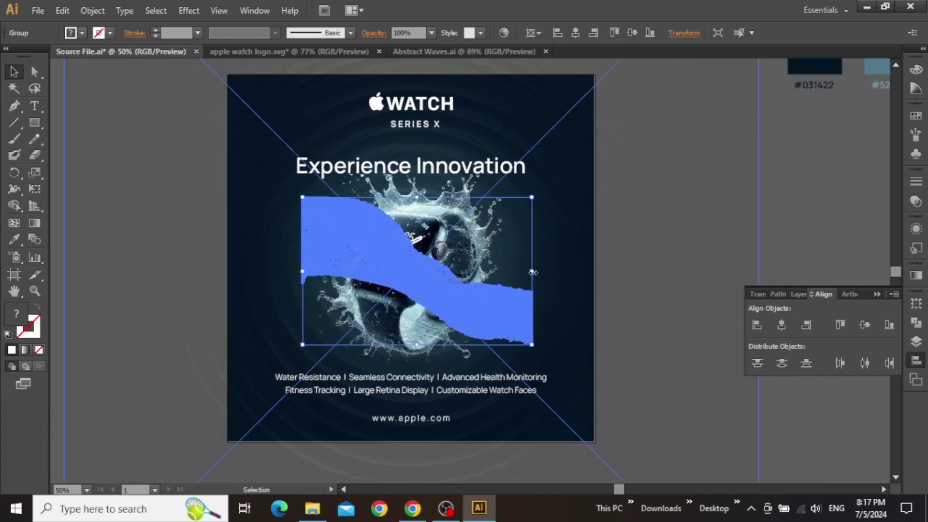
left_click_drag(532, 272, 581, 271)
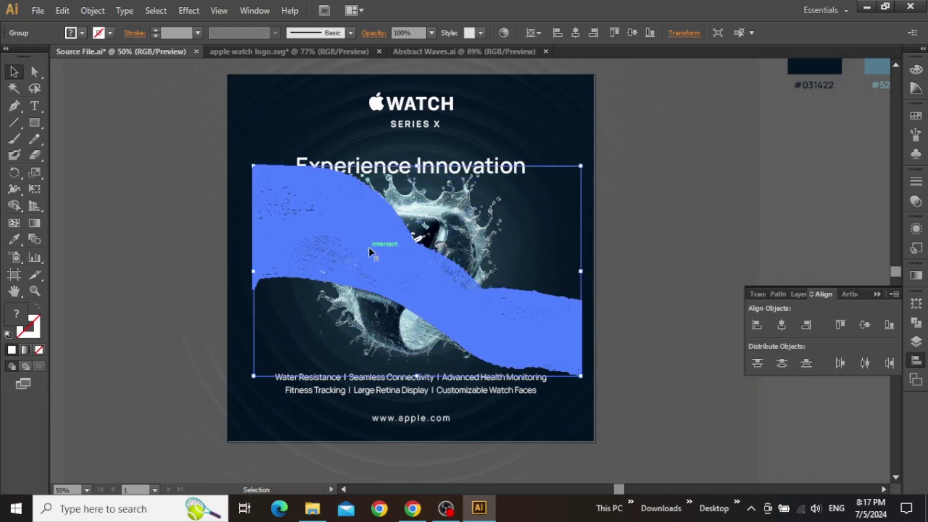
left_click_drag(370, 251, 493, 270)
- Move the wave group below the watch image in the Layers panel and shift it right
left_click(800, 296)
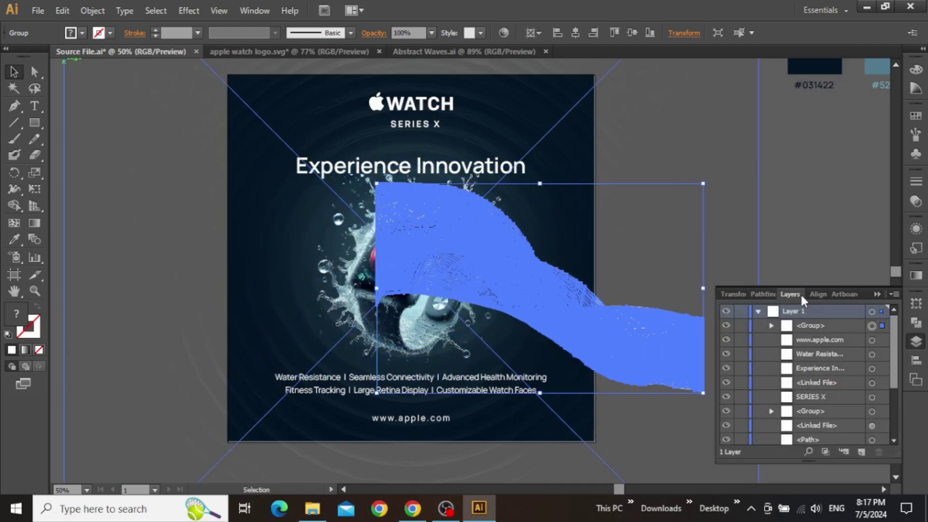
left_click_drag(833, 332, 825, 419)
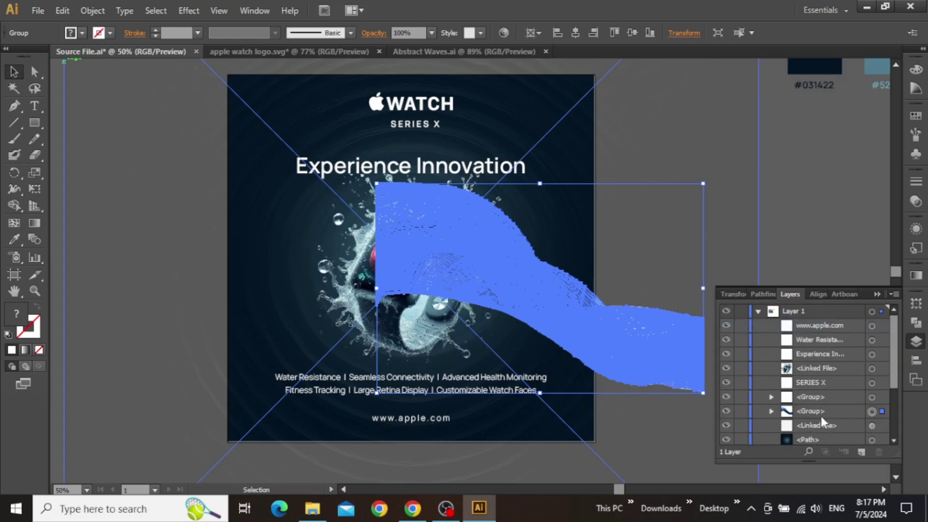
left_click(787, 242)
left_click_drag(787, 238, 791, 224)
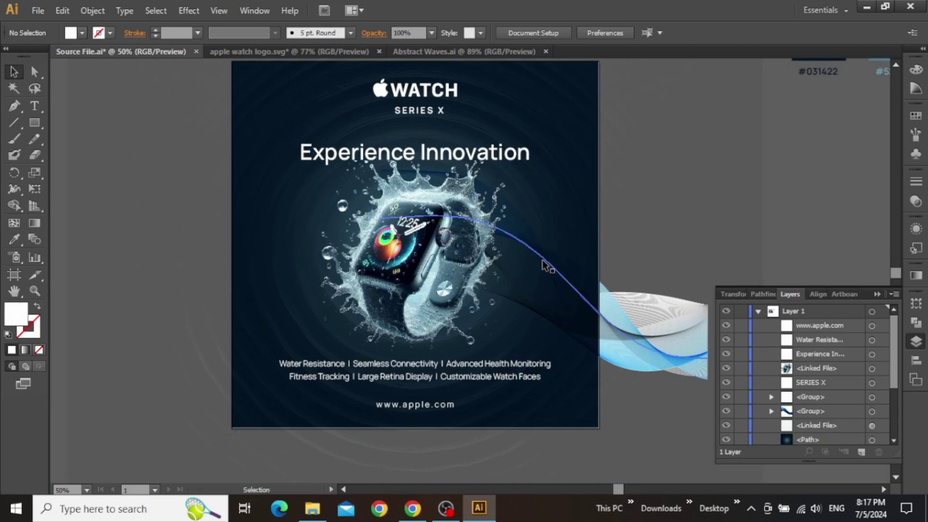
left_click_drag(543, 265, 582, 288)
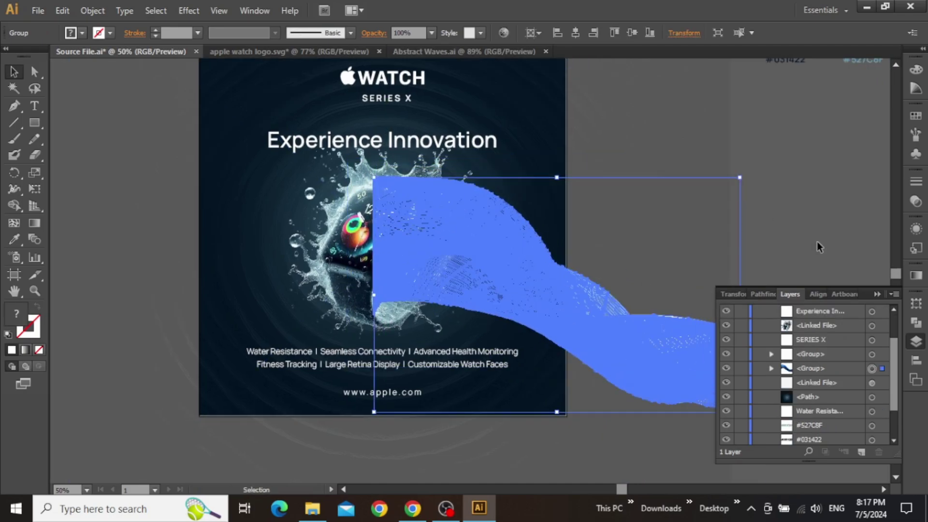
left_click(821, 238)
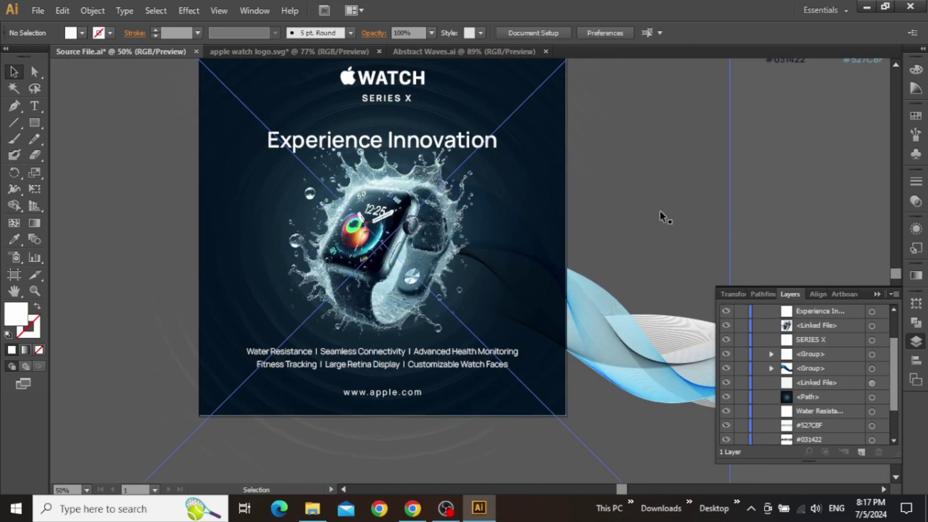
- Alt-drag a copy of the wave to the poster's upper left edge
left_click(610, 327)
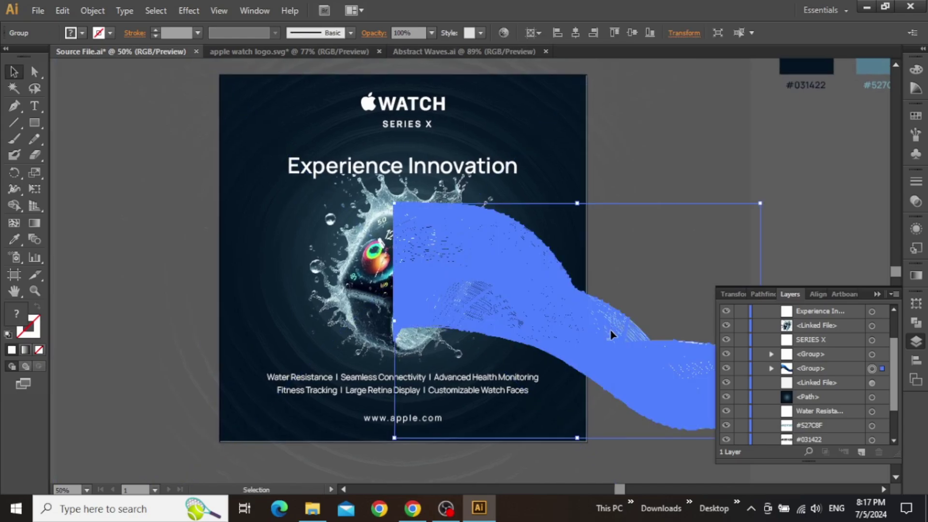
left_click_drag(611, 334, 254, 211)
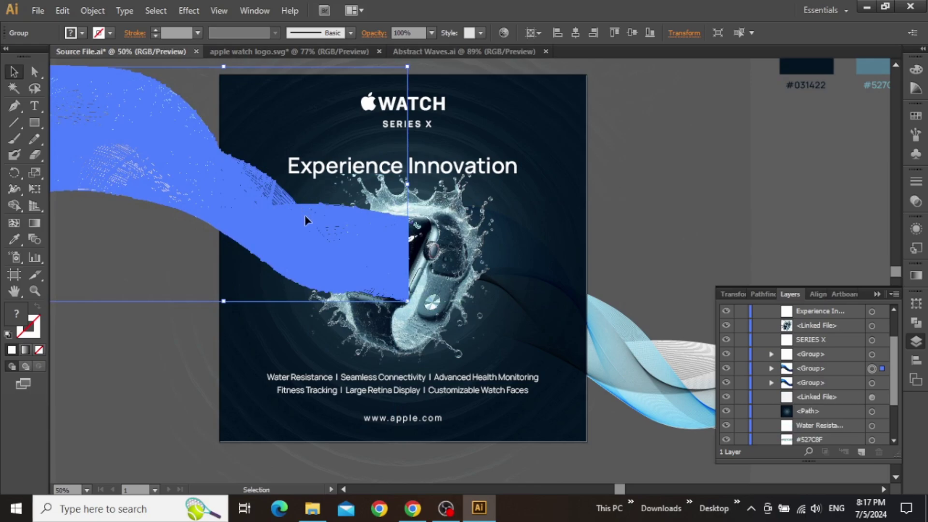
left_click_drag(358, 228, 450, 252)
mouse_move(364, 245)
left_mouse_down()
mouse_move(356, 243)
mouse_move(368, 252)
left_mouse_up()
left_click_drag(700, 223, 626, 201)
- Draw a 1080 × 1080 px rectangle from the artboard's top-left to bottom-right corner
left_click(808, 201)
left_click_drag(276, 190, 285, 189)
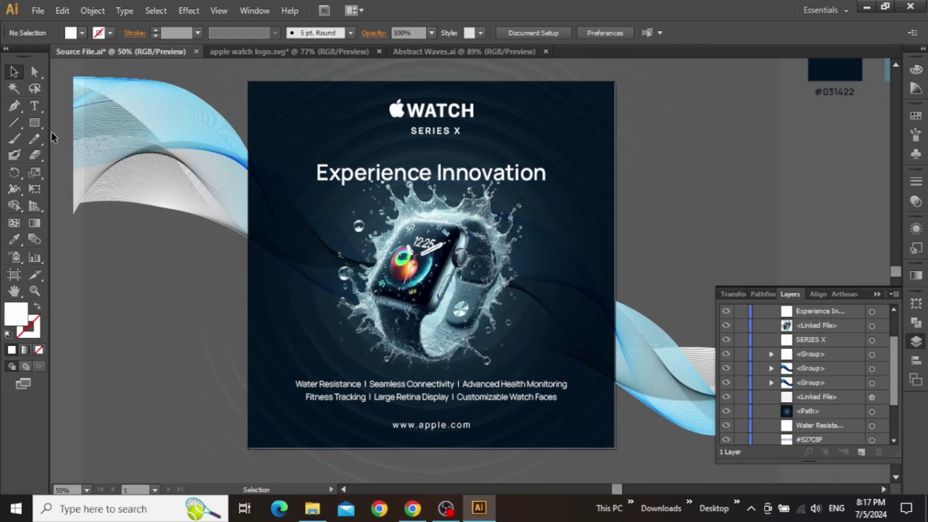
left_click(34, 122)
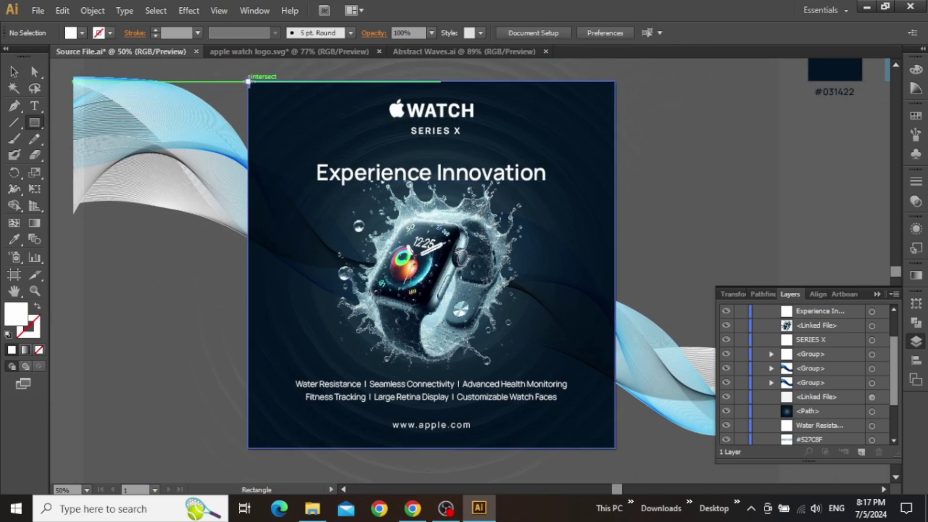
mouse_move(248, 81)
left_mouse_down()
mouse_move(435, 254)
mouse_move(614, 448)
left_mouse_up()
- Select all artwork with the covering rectangle and apply Object > Clipping Mask > Make
key("v")
key("space")
left_click_drag(446, 197, 455, 194)
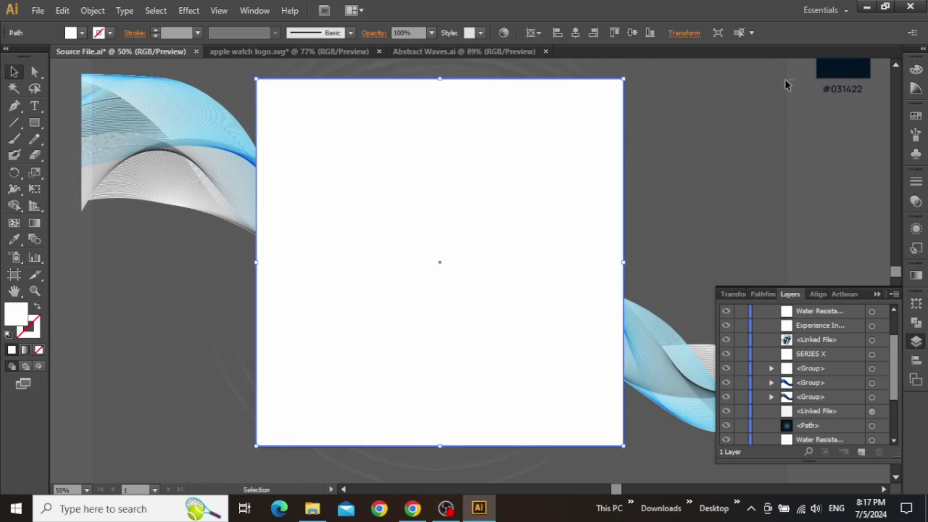
left_click_drag(793, 79, 224, 450)
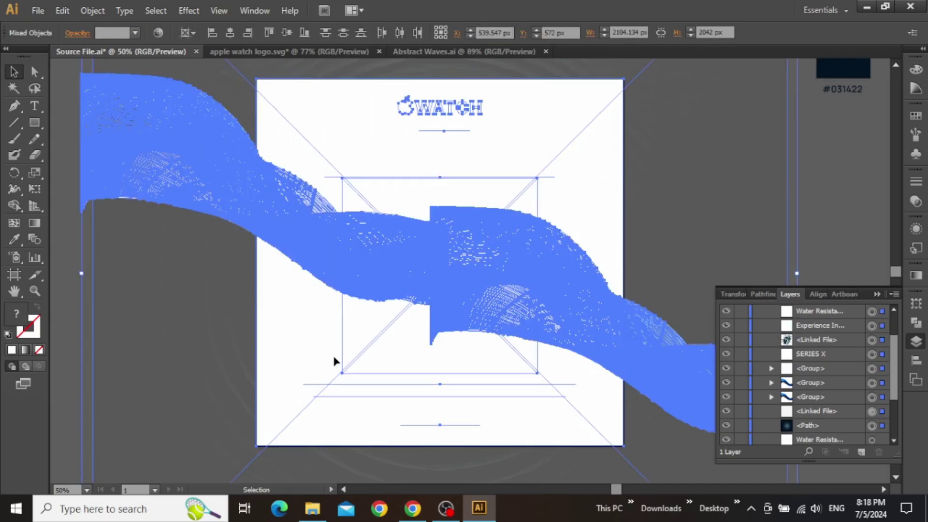
left_click(92, 11)
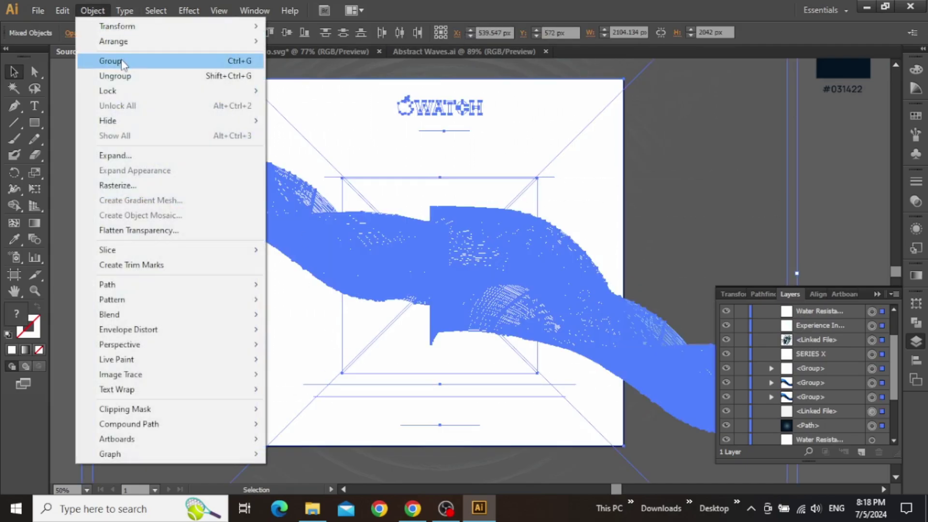
mouse_move(228, 410)
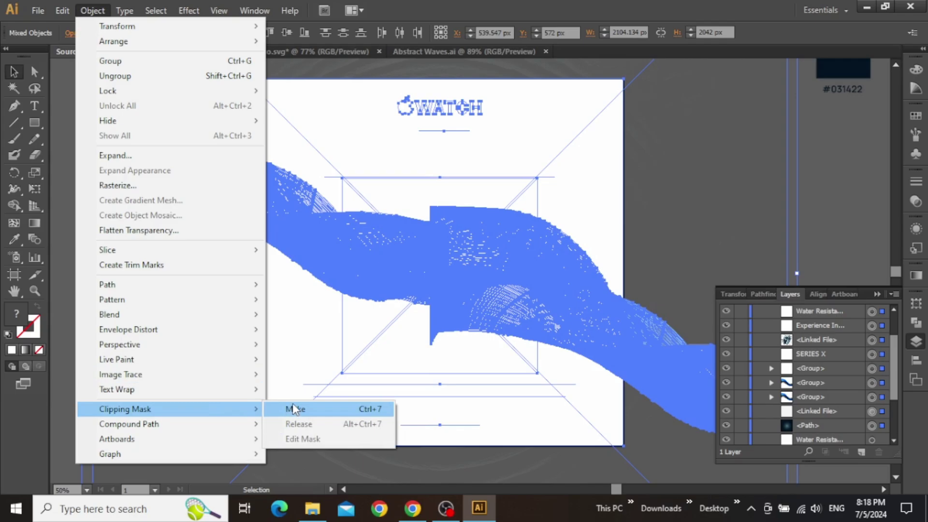
left_click(293, 410)
left_click_drag(613, 180, 633, 180)
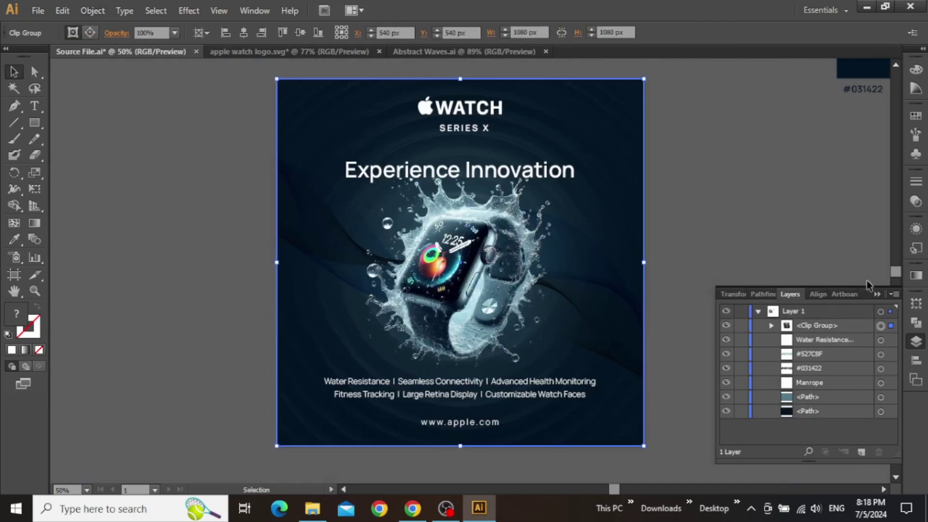
- Collapse the Layers panel to icons and deselect the clipped Apple Watch poster
left_click(877, 294)
left_click(715, 201)
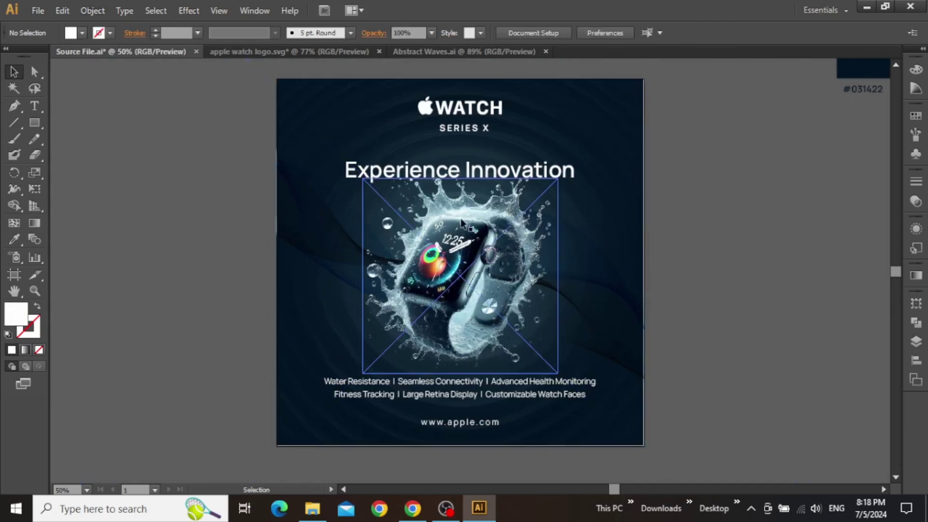